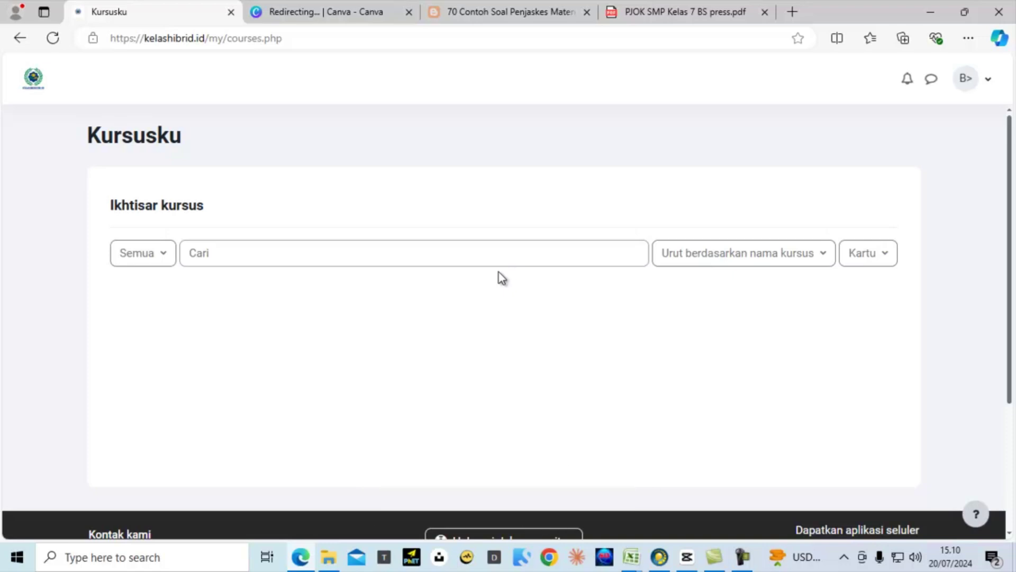
# Open the Penjasorkes VII course and turn on its edit mode.
pyautogui.scroll(-3, 459, 328)
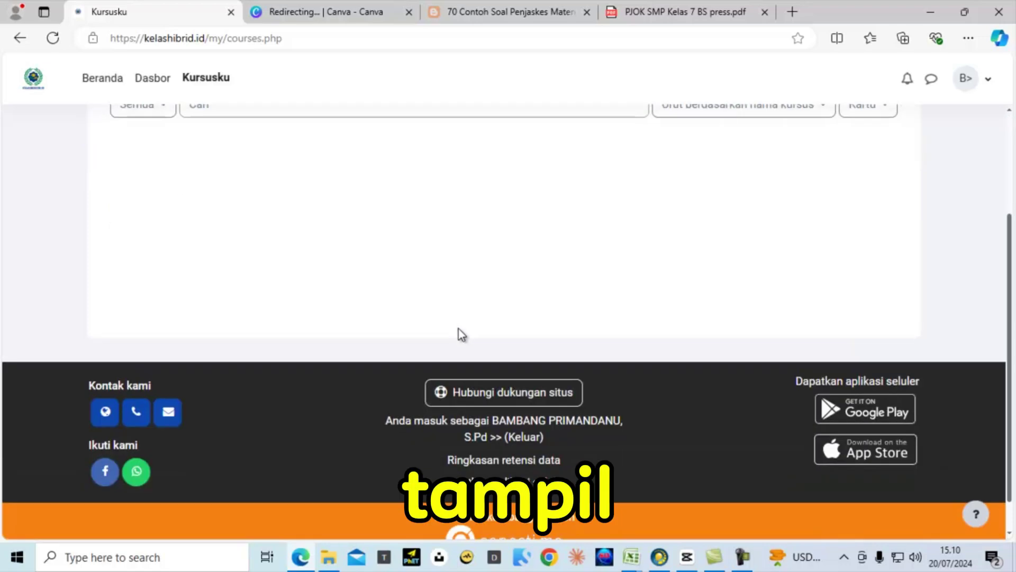
pyautogui.scroll(1, 448, 294)
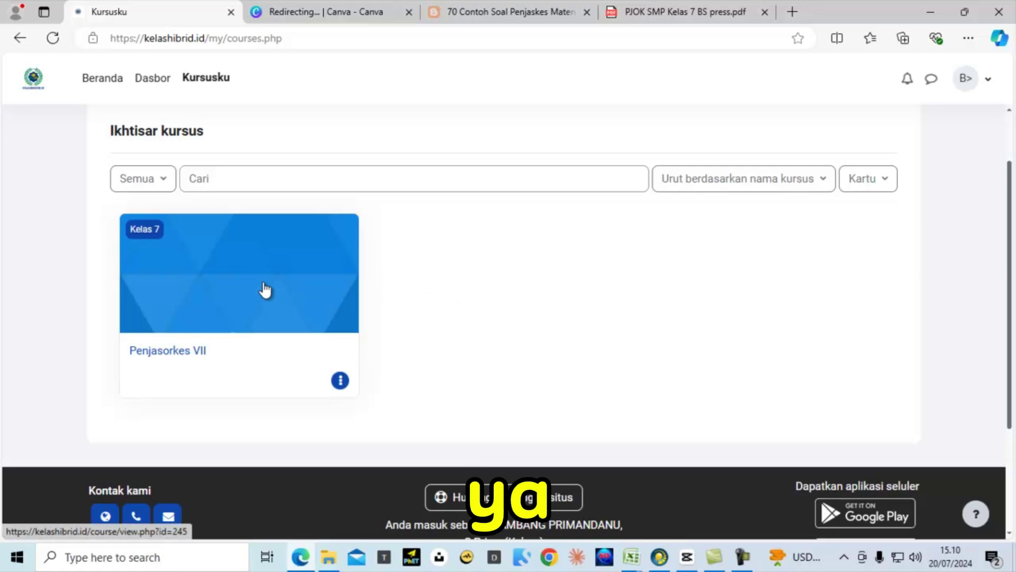
pyautogui.click(271, 291)
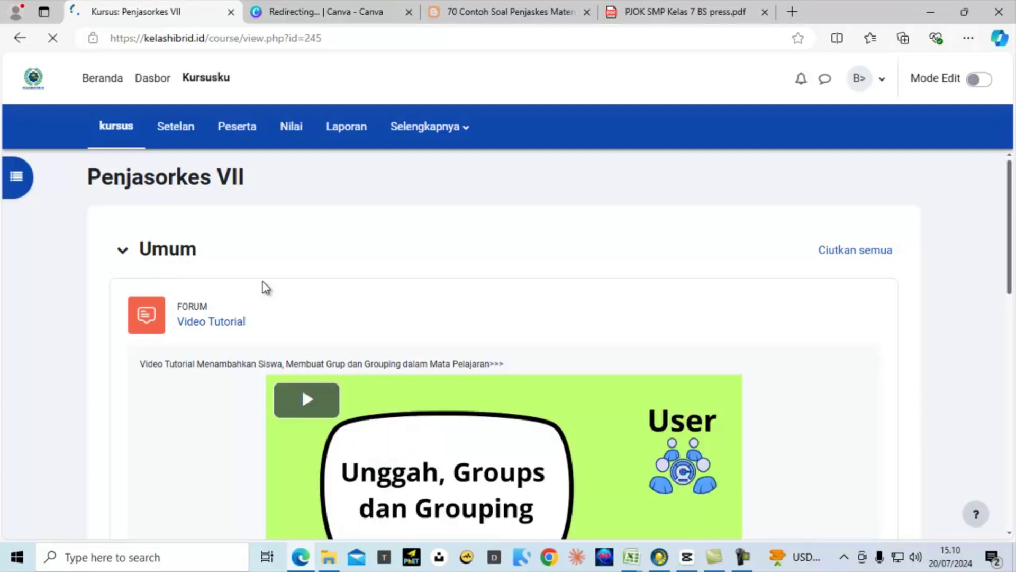
pyautogui.click(461, 128)
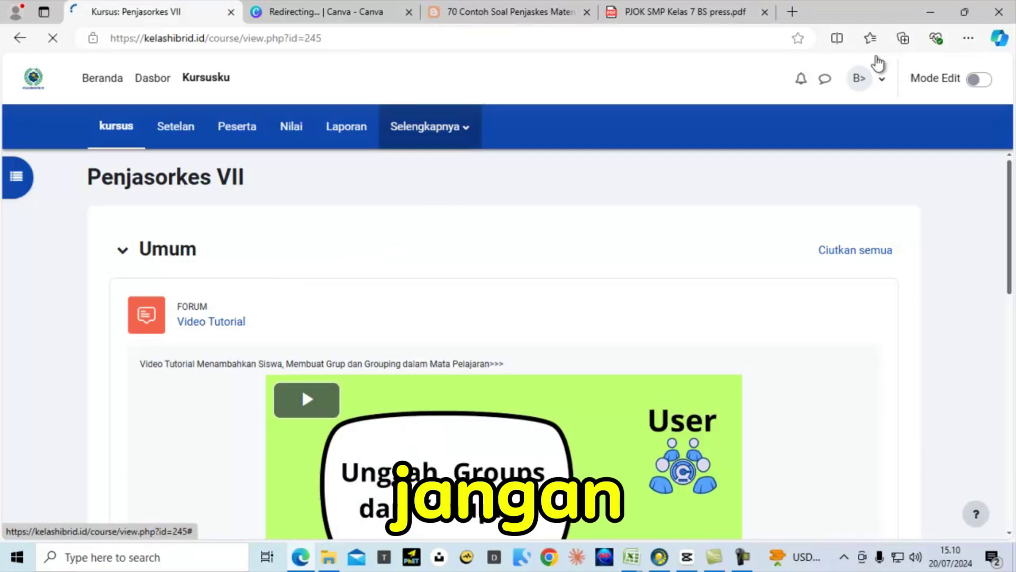
pyautogui.click(986, 80)
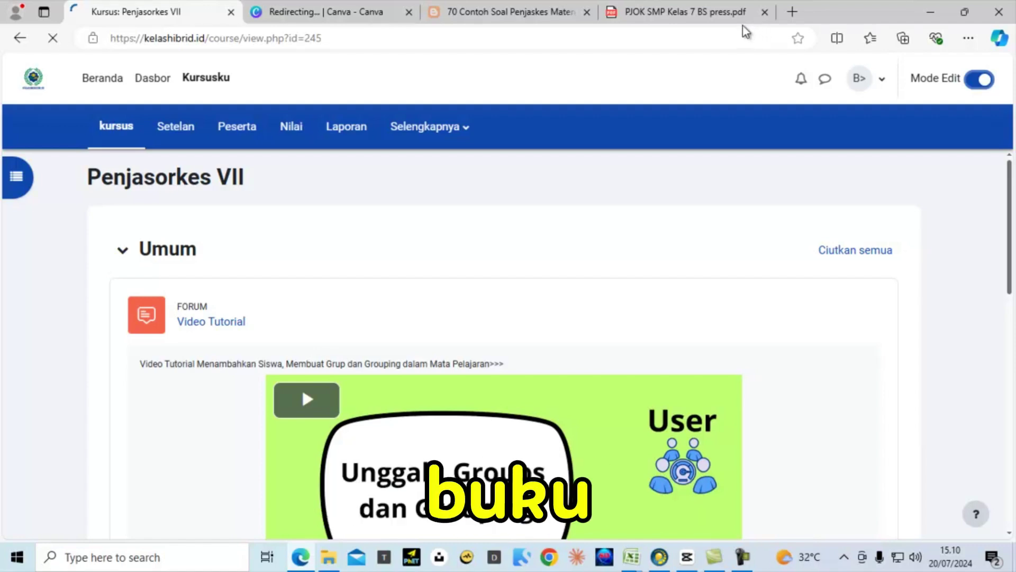
# Check the textbook PDF's table of contents, then open the category management page of the course's question bank.
pyautogui.click(711, 13)
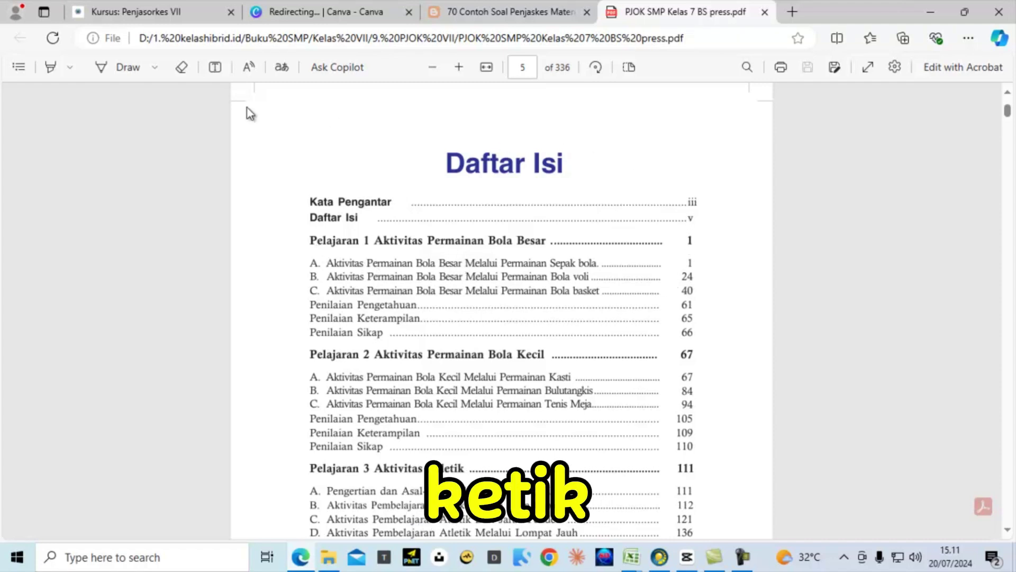
pyautogui.click(172, 13)
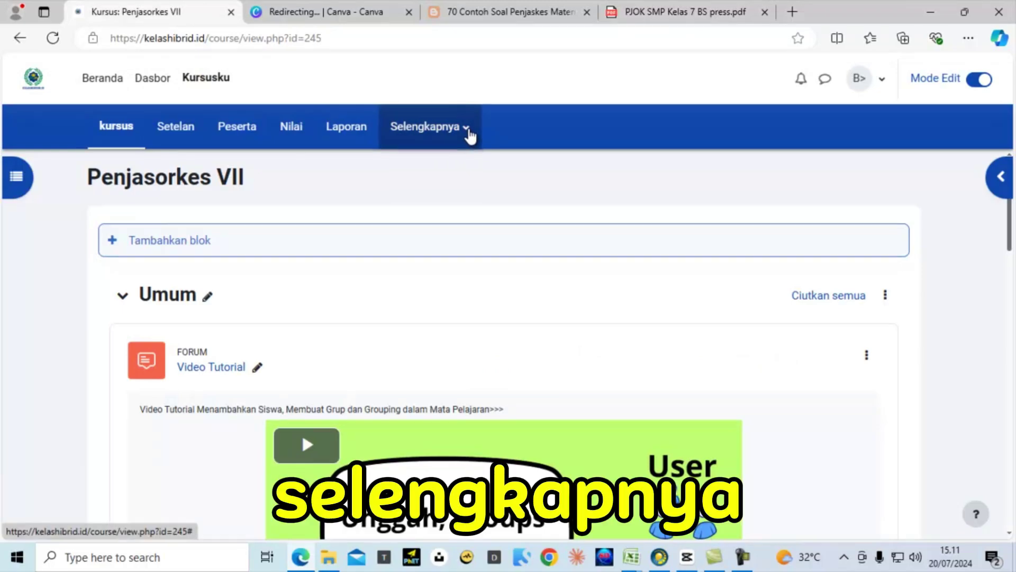
pyautogui.click(468, 134)
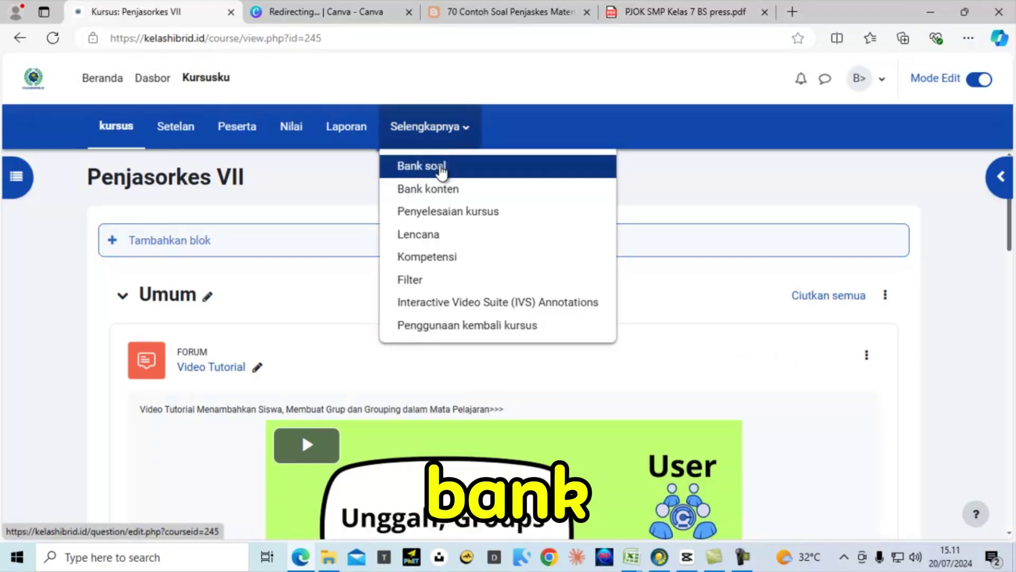
pyautogui.click(442, 166)
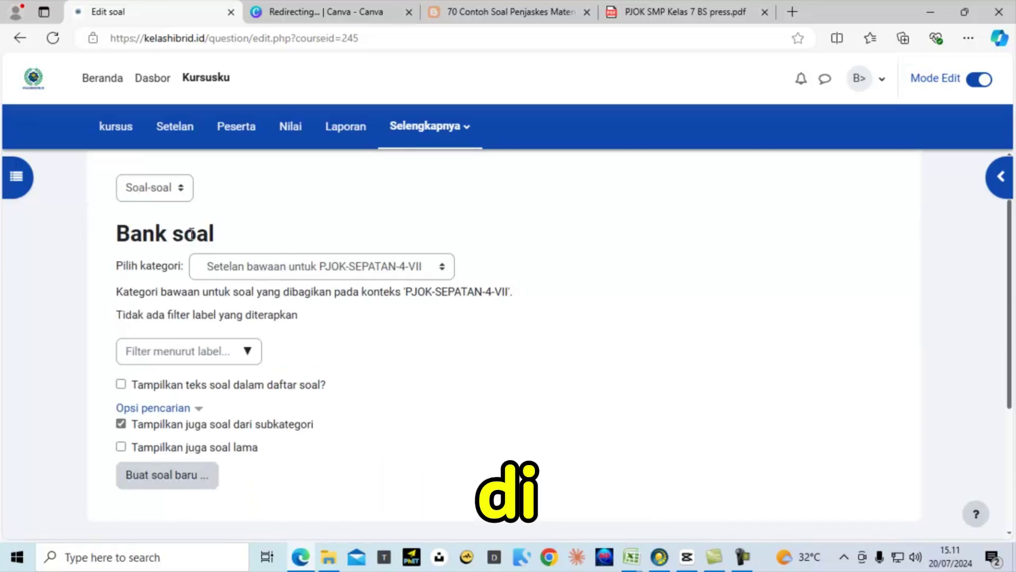
pyautogui.click(145, 263)
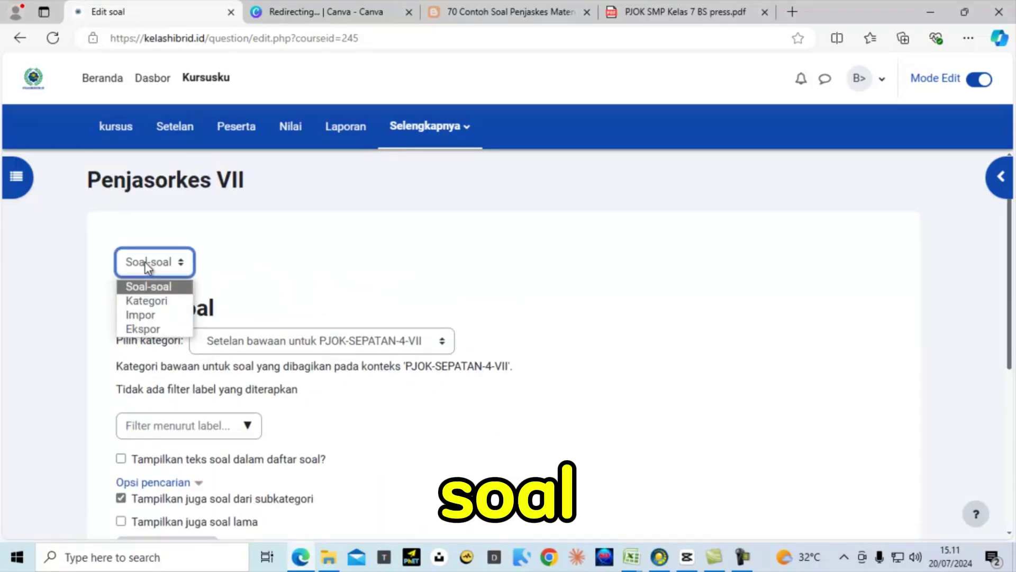
pyautogui.click(147, 302)
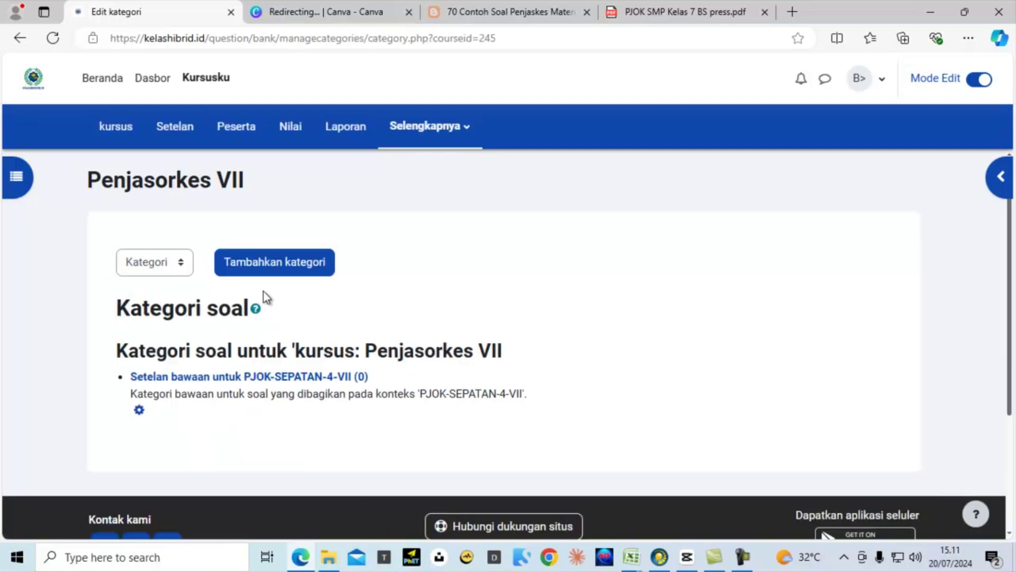
# Start a question category named "Pelajaran 1 Aktivitas Permainan Bola Besar", copying the name from the textbook PDF's table of contents.
pyautogui.click(285, 265)
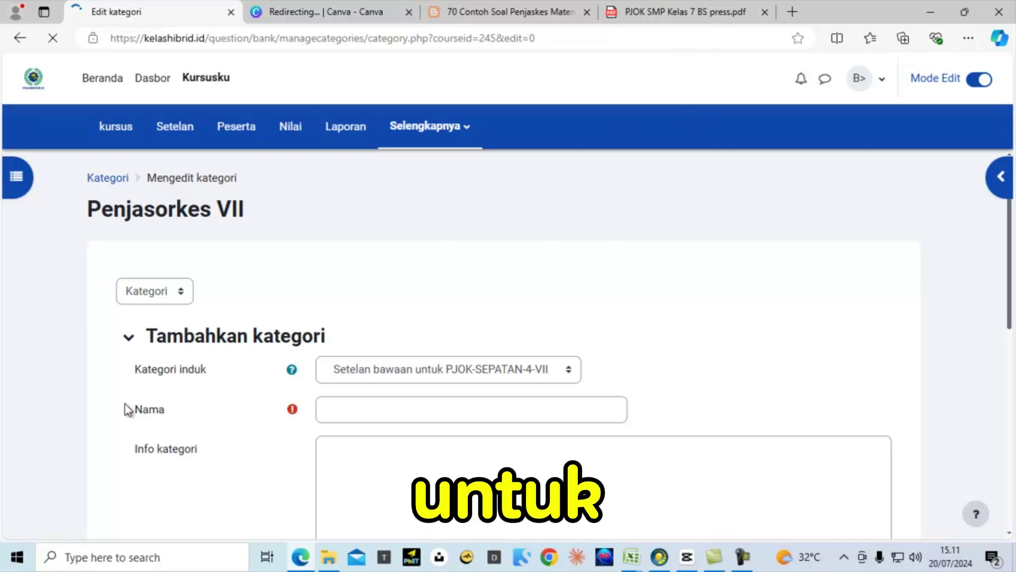
pyautogui.click(697, 14)
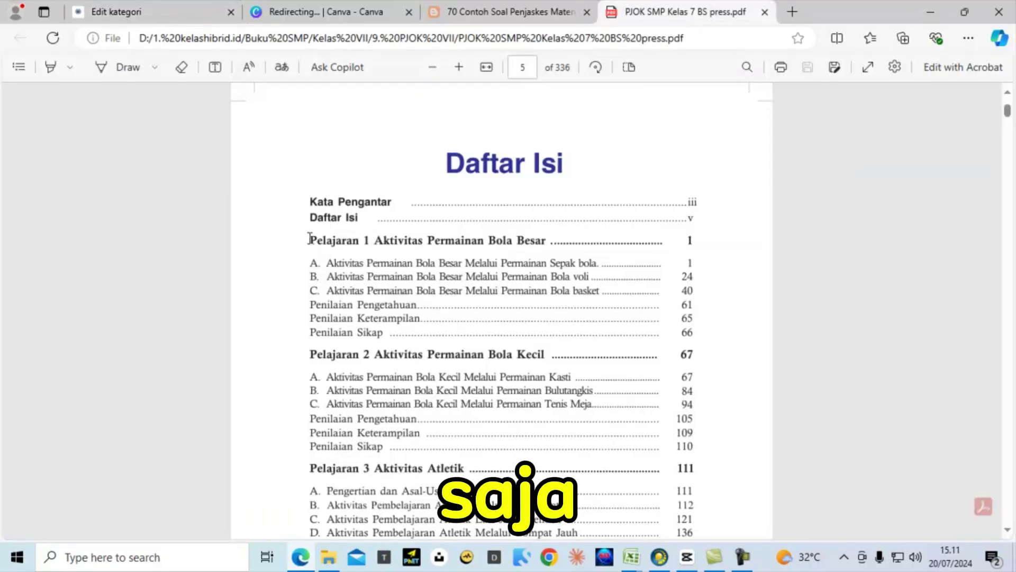
pyautogui.moveTo(311, 239); pyautogui.dragTo(542, 246)
pyautogui.hotkey('ctrl', 'c')
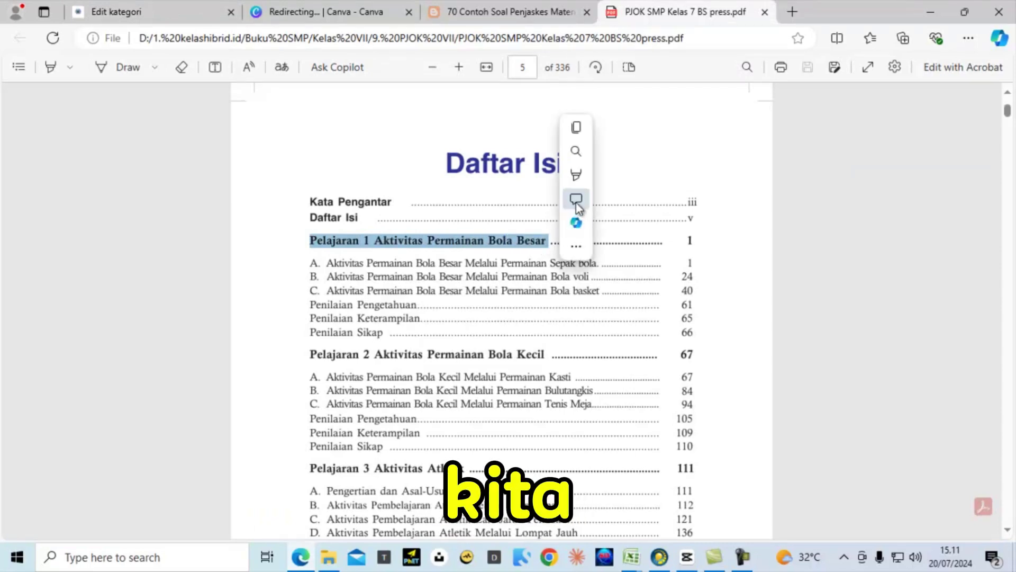
pyautogui.moveTo(580, 189)
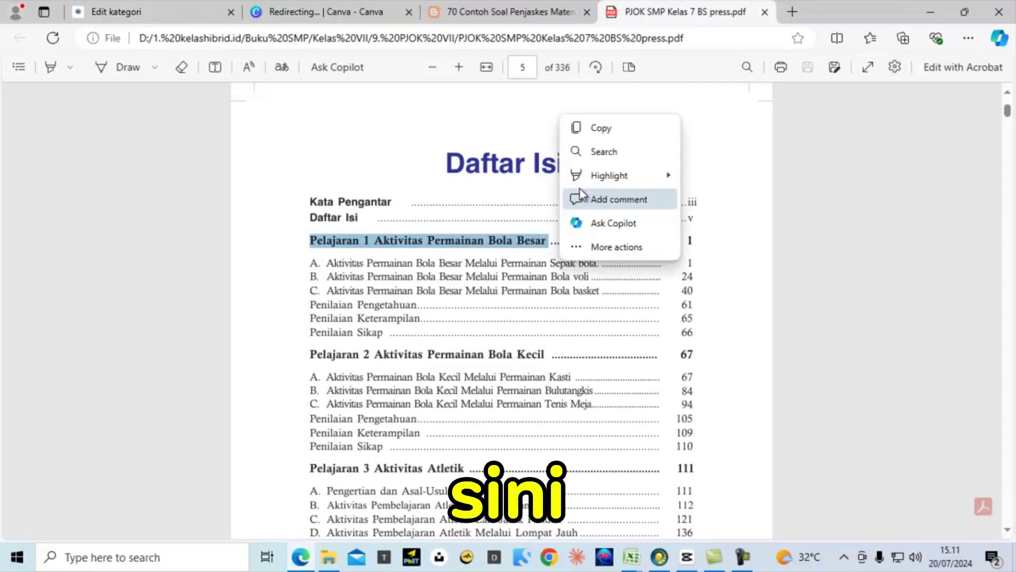
pyautogui.click(598, 127)
pyautogui.click(189, 11)
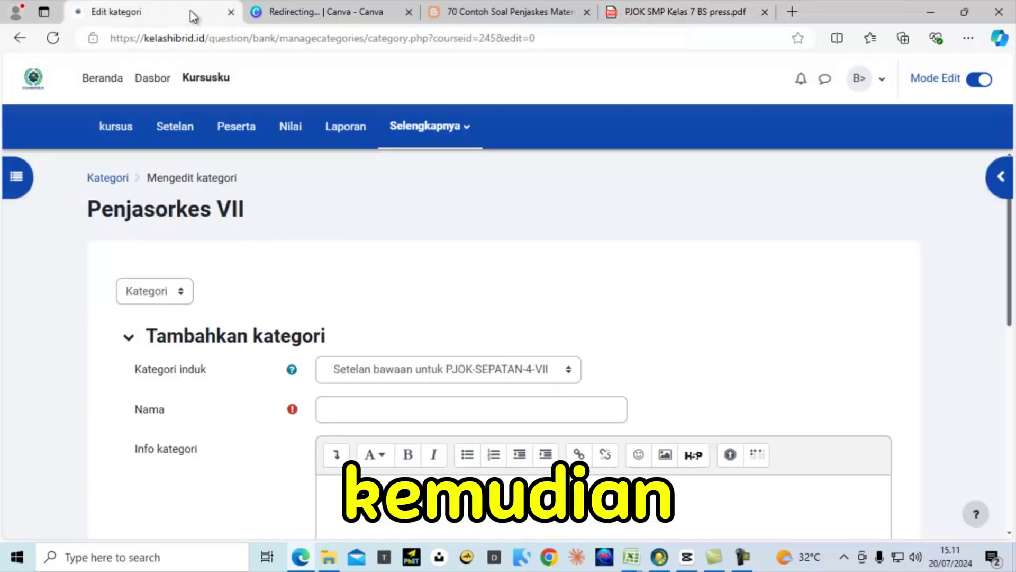
pyautogui.click(365, 407)
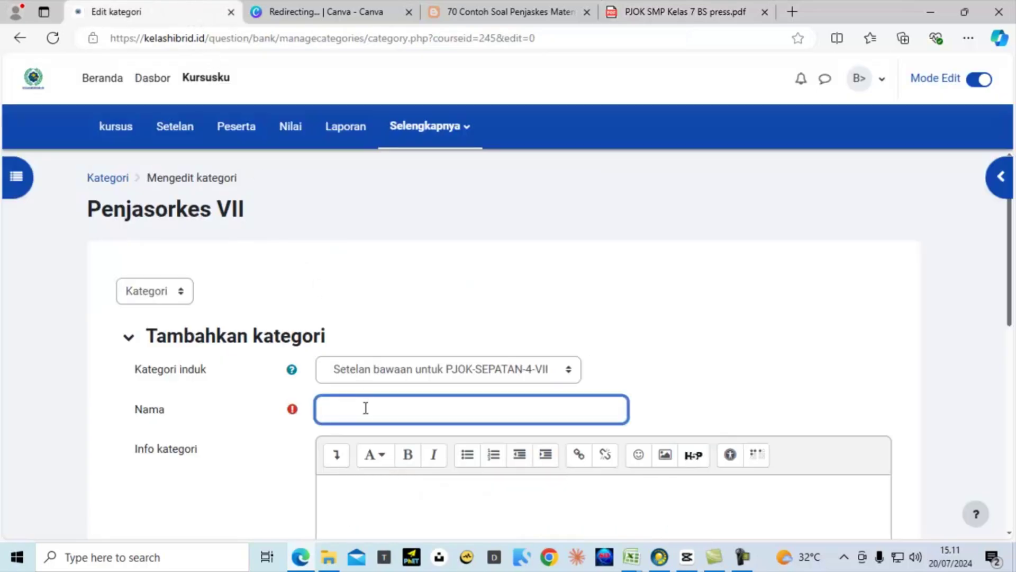
pyautogui.hotkey('ctrl', 'v')
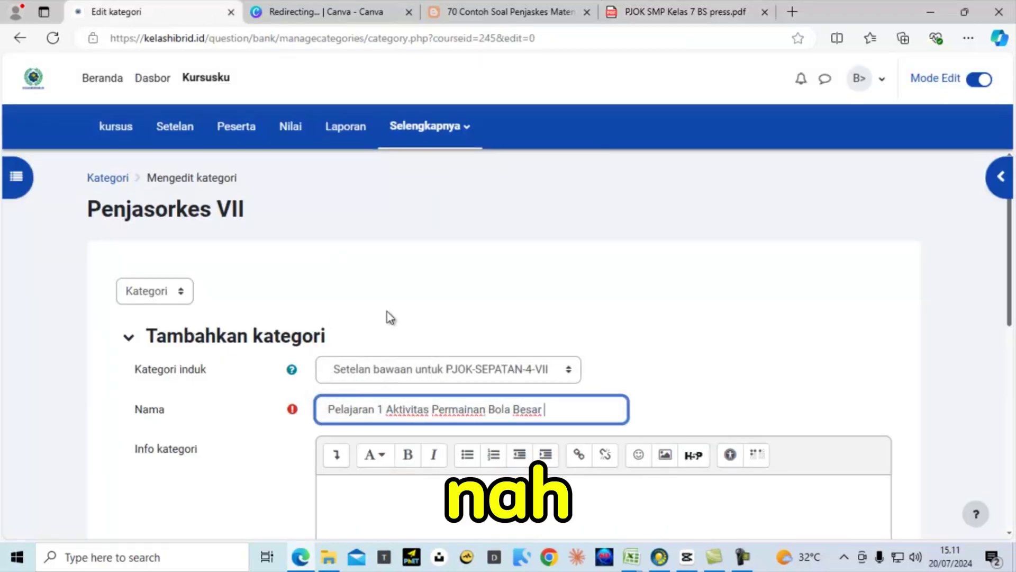
# Review the category form and save the Pelajaran 1 category under the default parent, leaving the info and ID number empty.
pyautogui.scroll(-1, 200, 447)
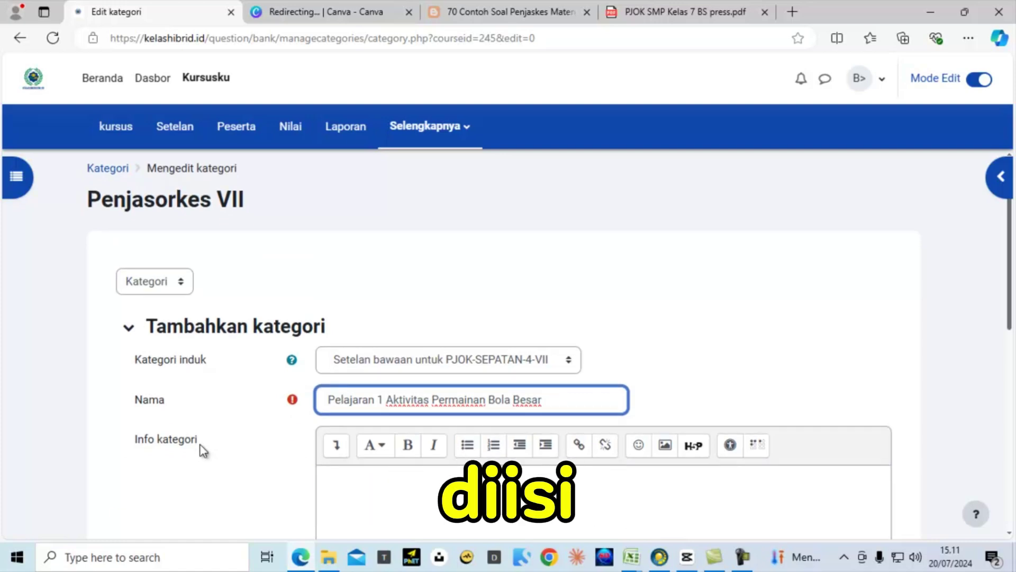
pyautogui.scroll(-5, 202, 447)
pyautogui.scroll(3, 245, 400)
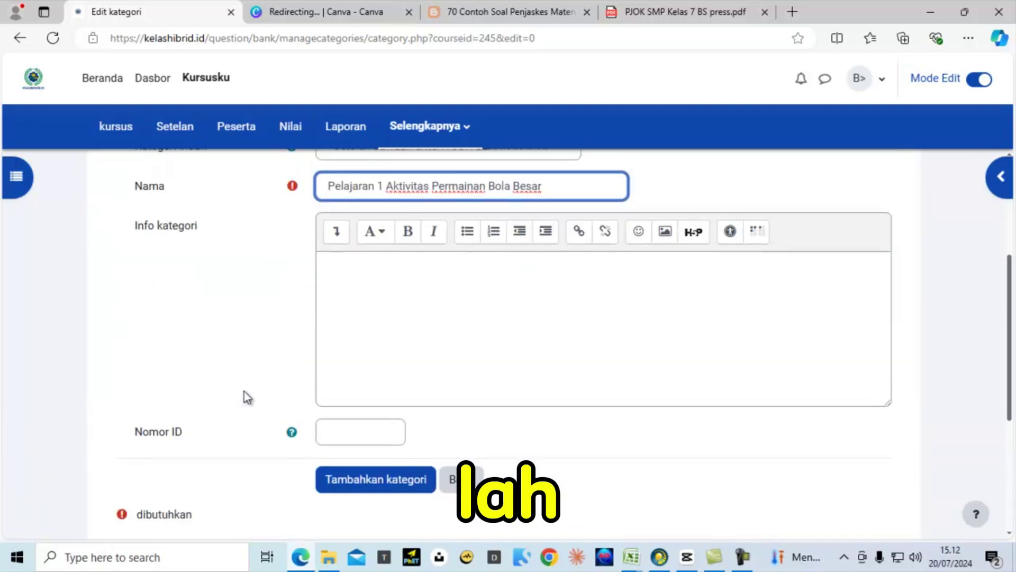
pyautogui.scroll(3, 244, 393)
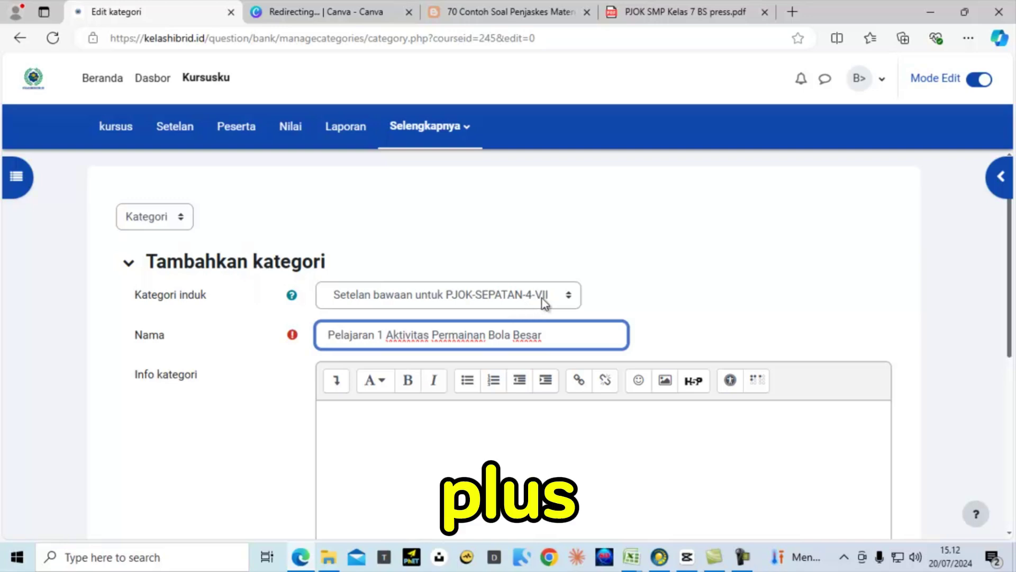
pyautogui.scroll(-4, 436, 427)
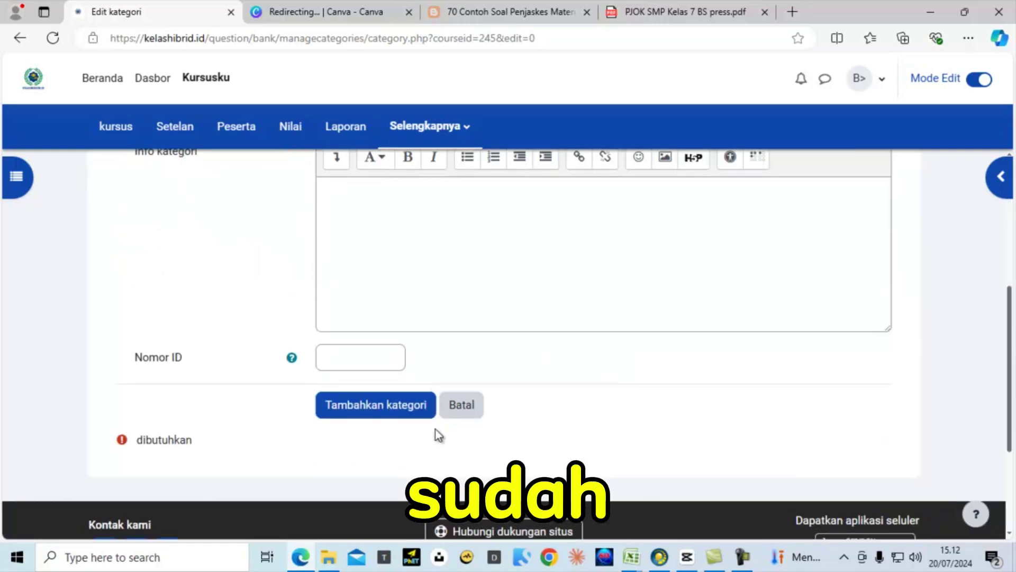
pyautogui.click(411, 417)
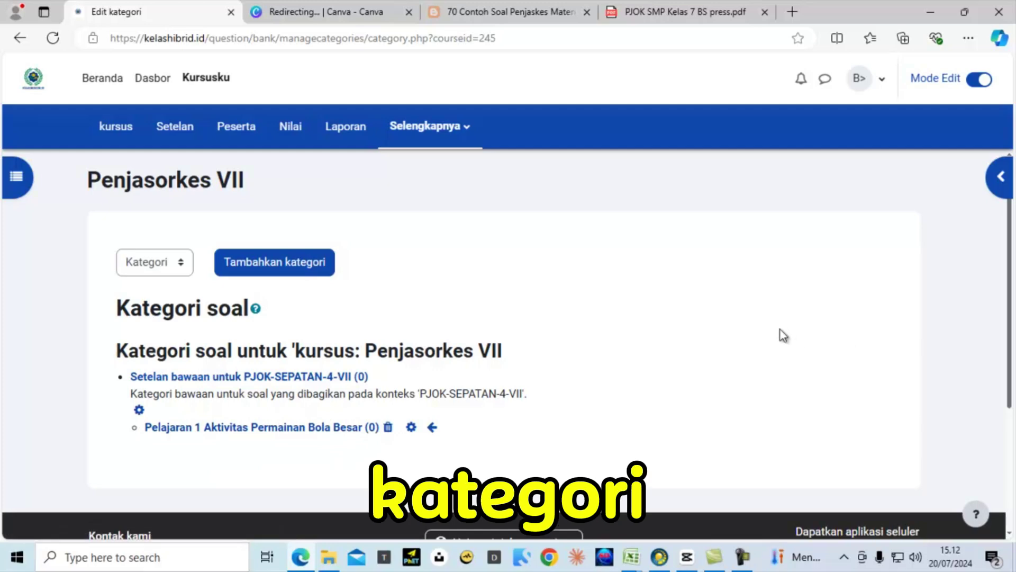
# Start another category named "A. Aktivitas Permainan Bola Besar Melalui Permainan Sepak bola", copying the name from the textbook PDF.
pyautogui.click(296, 267)
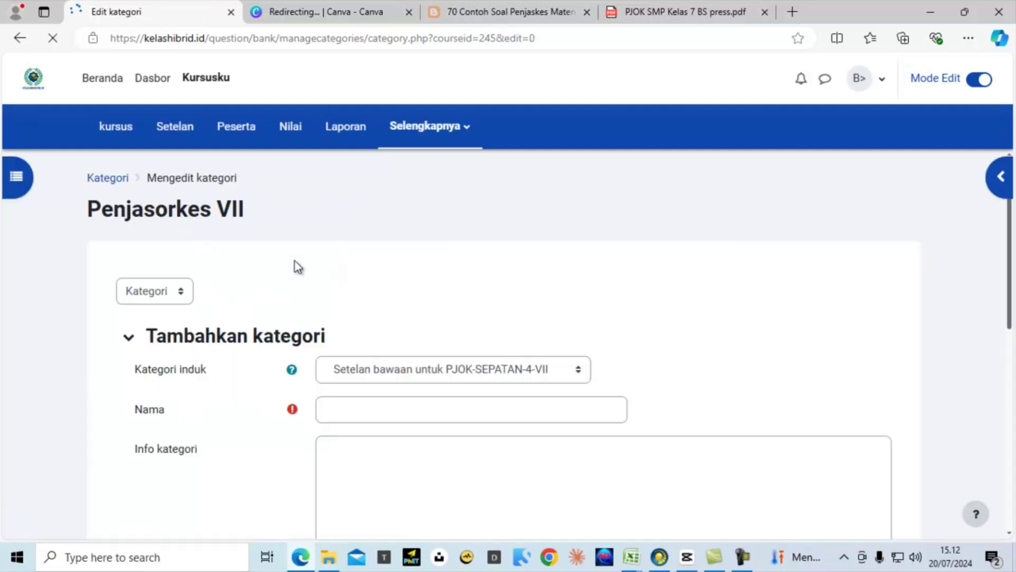
pyautogui.click(689, 13)
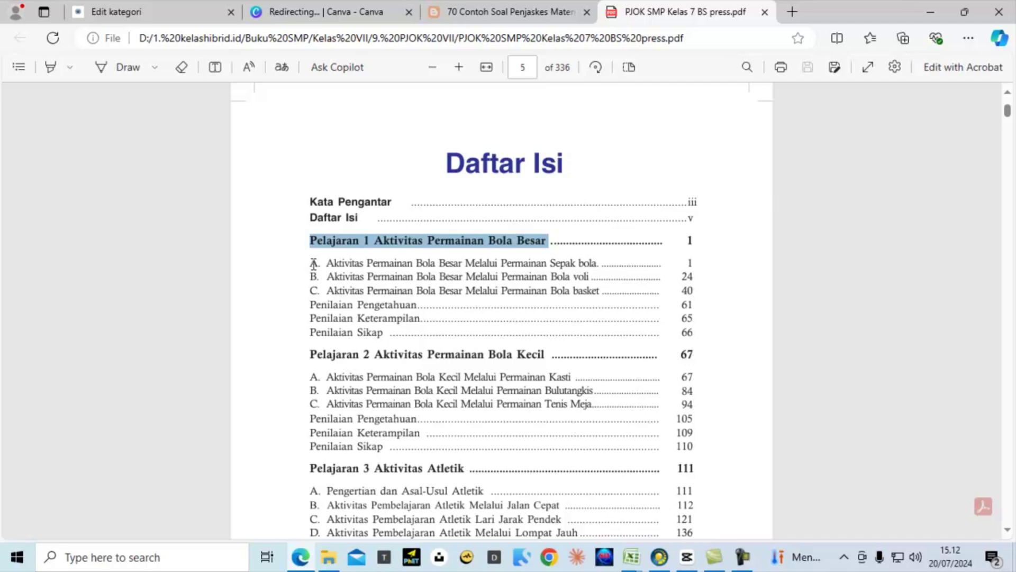
pyautogui.moveTo(310, 262); pyautogui.dragTo(597, 259)
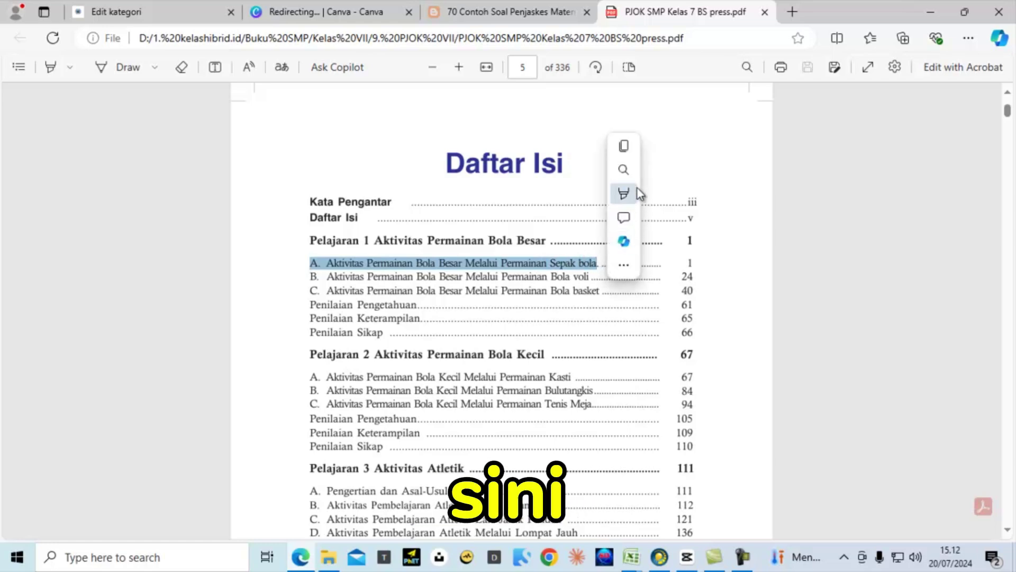
pyautogui.click(623, 146)
pyautogui.click(188, 14)
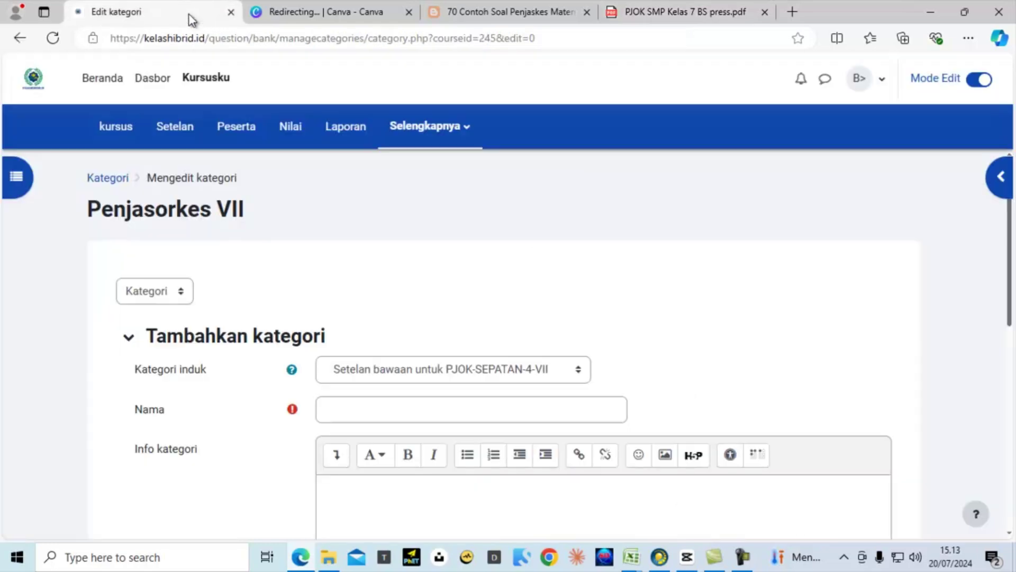
pyautogui.scroll(-1, 516, 377)
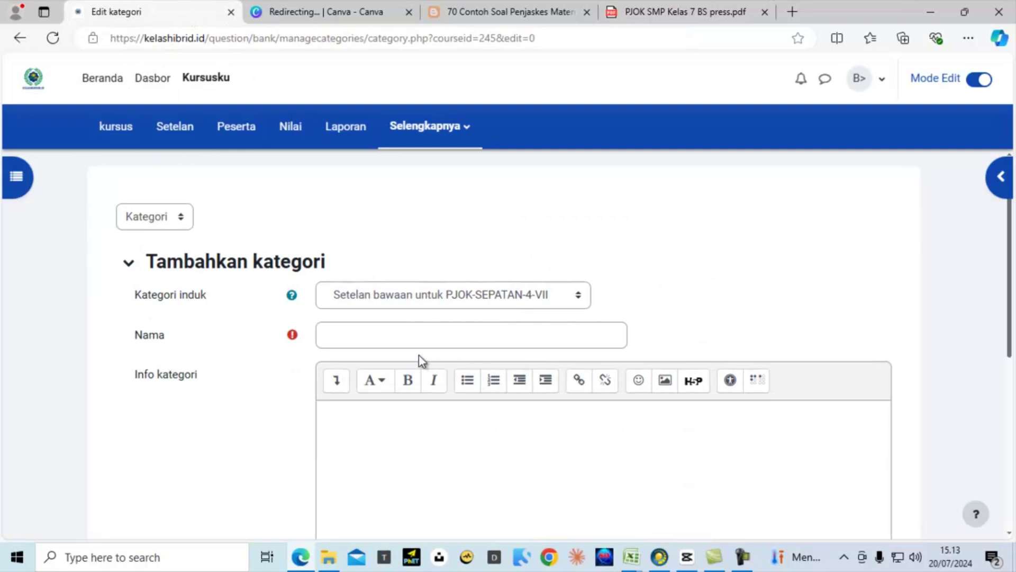
pyautogui.click(377, 334)
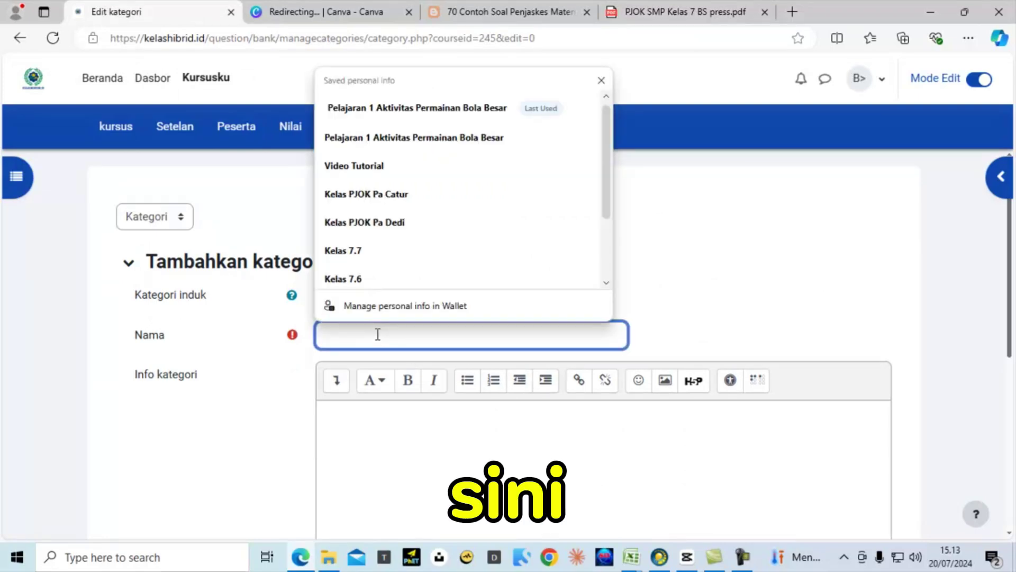
pyautogui.hotkey('ctrl', 'v')
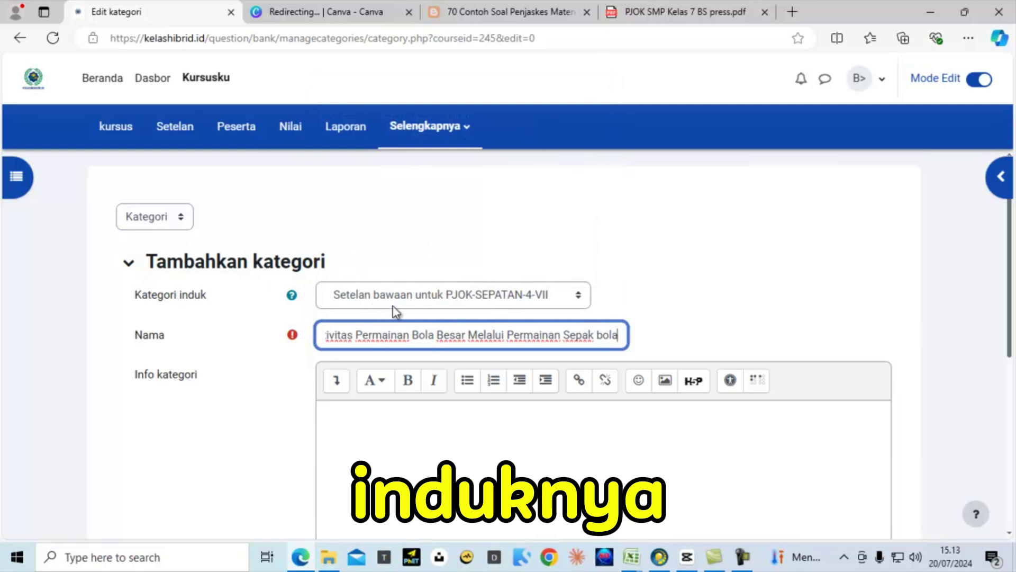
# Set the parent category to "Pelajaran 1 Aktivitas Permainan Bola Besar" and save the Sepak bola subcategory.
pyautogui.click(479, 298)
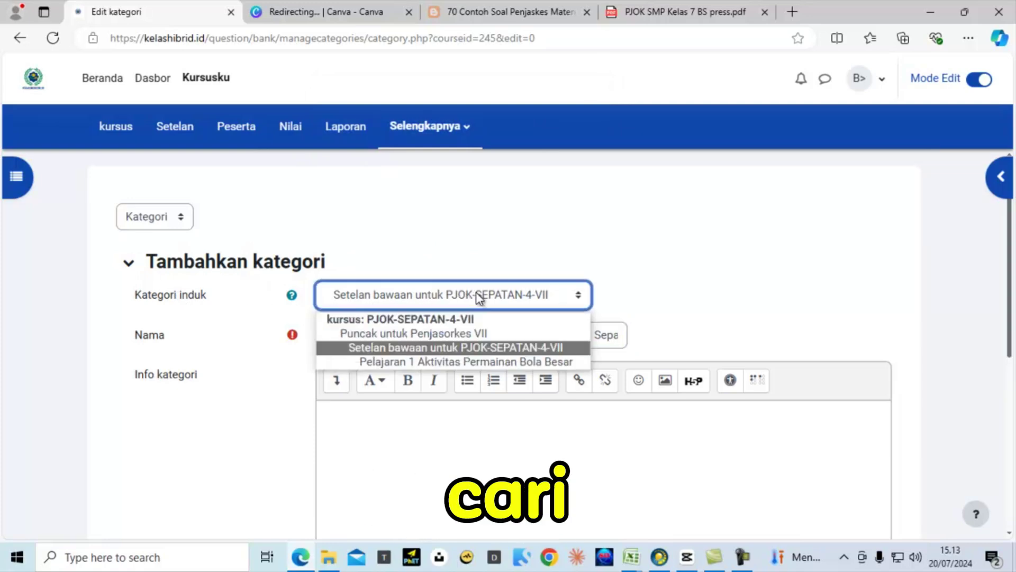
pyautogui.click(488, 362)
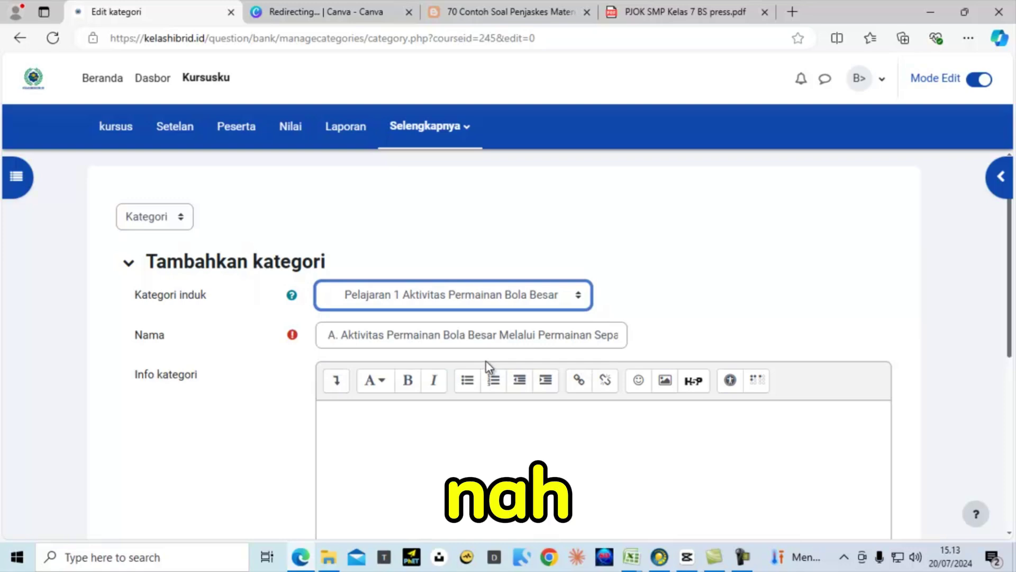
pyautogui.scroll(-4, 252, 410)
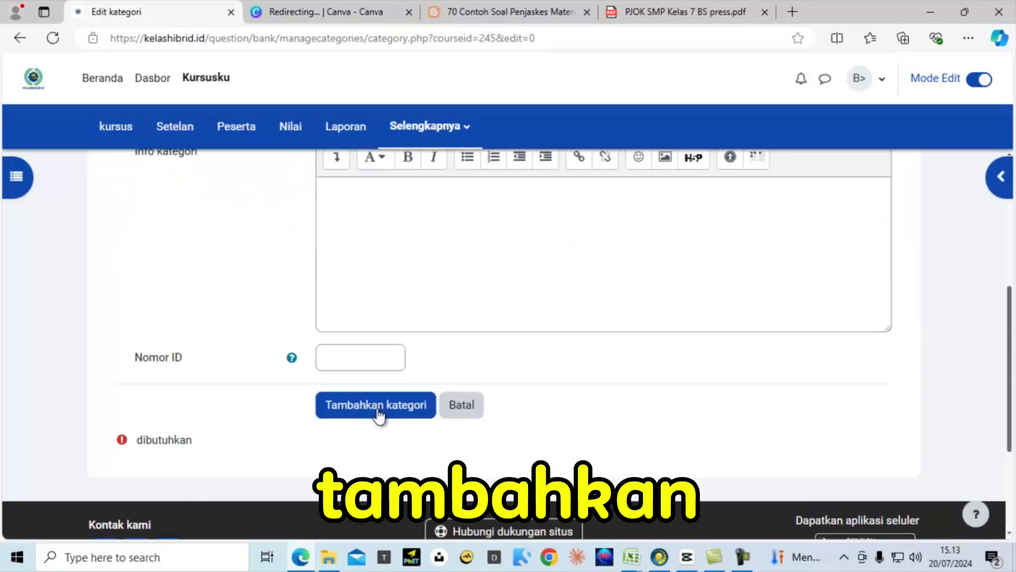
pyautogui.click(383, 411)
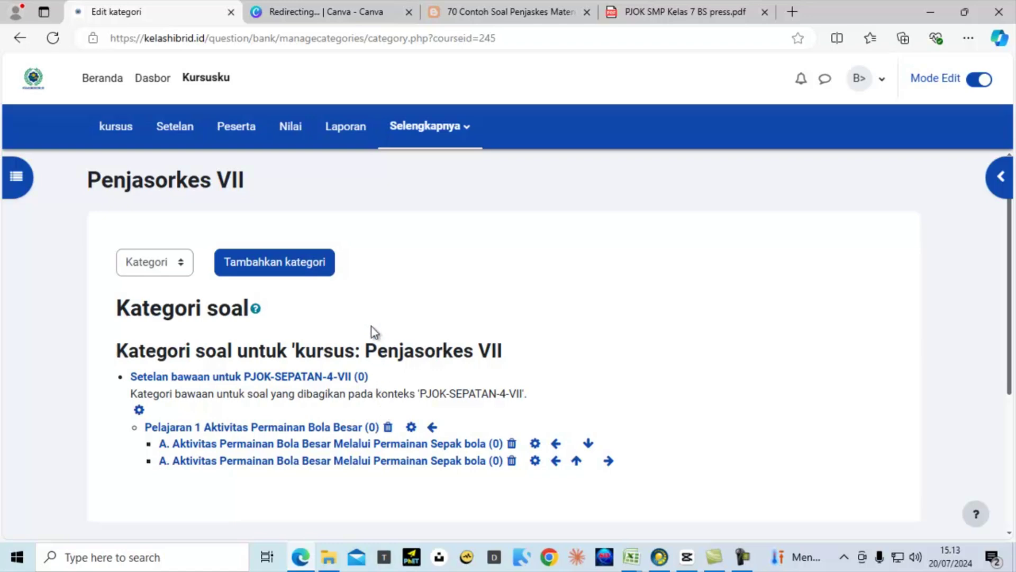
pyautogui.scroll(-3, 372, 330)
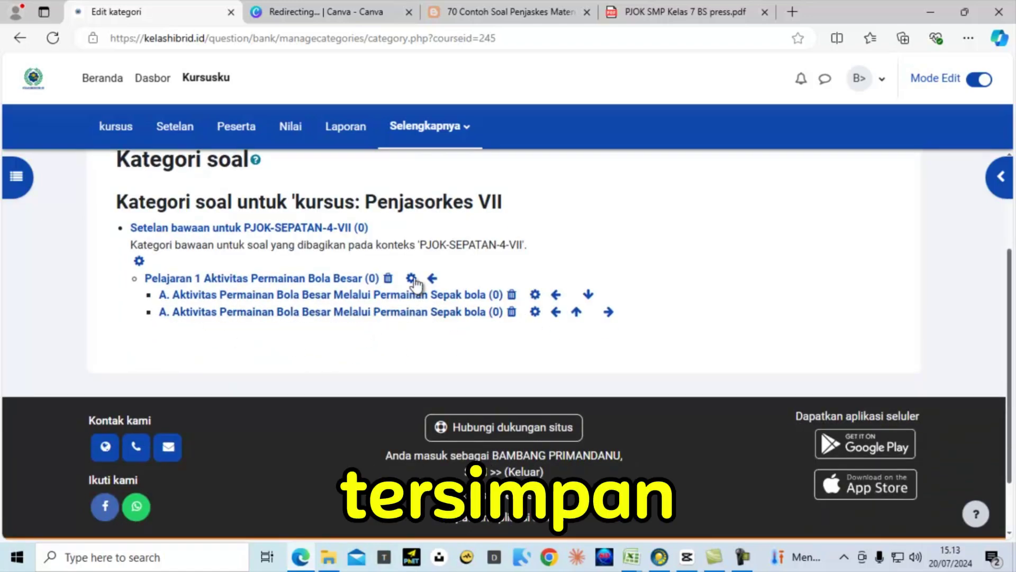
# Delete the duplicate "A. Aktivitas Permainan Bola Besar Melalui Permainan Sepak bola" subcategory, the second one under Pelajaran 1.
pyautogui.click(512, 312)
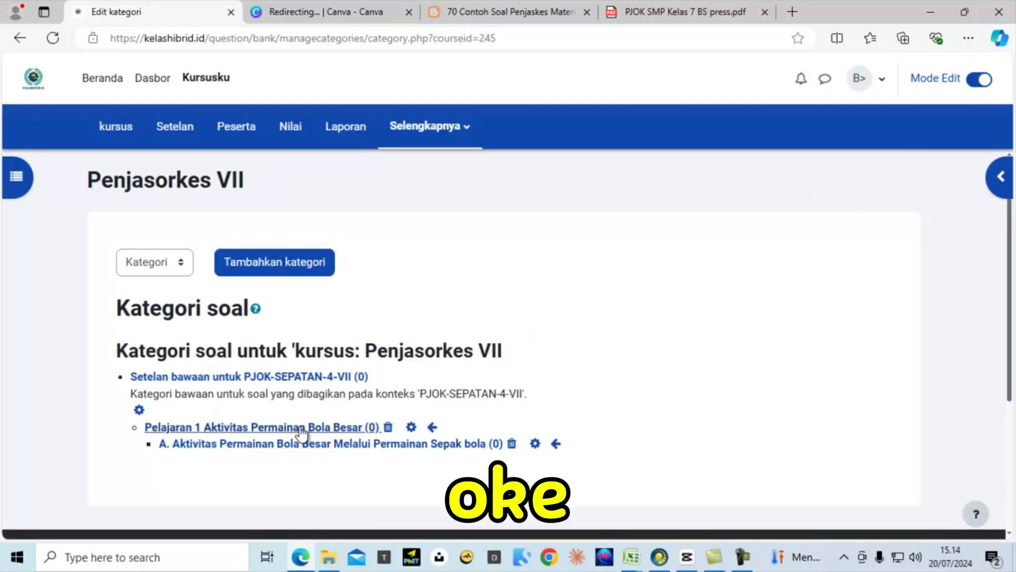
pyautogui.scroll(-2, 201, 463)
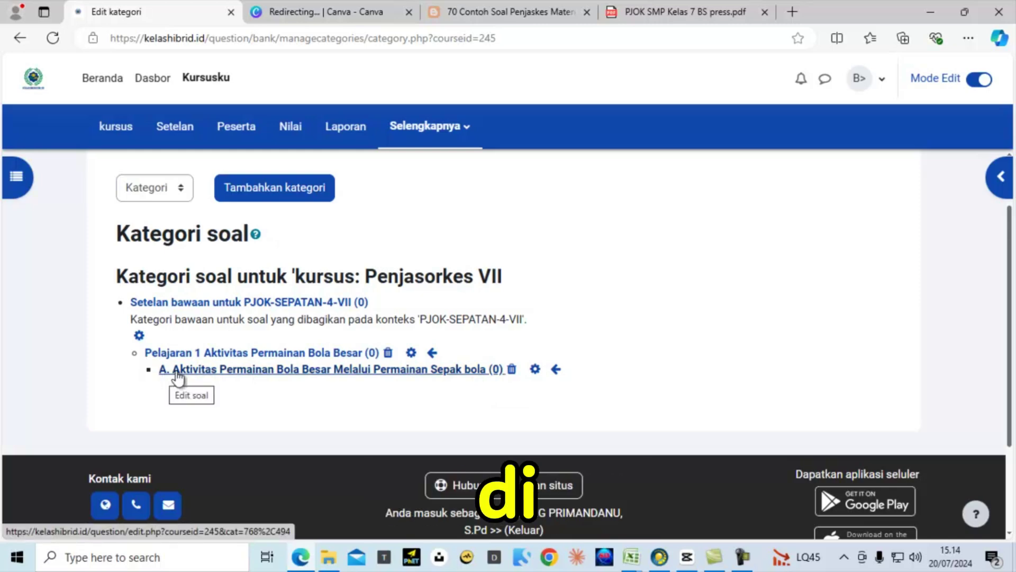
# Start a category named "B. Aktivitas Permainan Bola Besar Melalui Permainan Bola voli .", copying the name from the textbook PDF's table of contents.
pyautogui.click(276, 190)
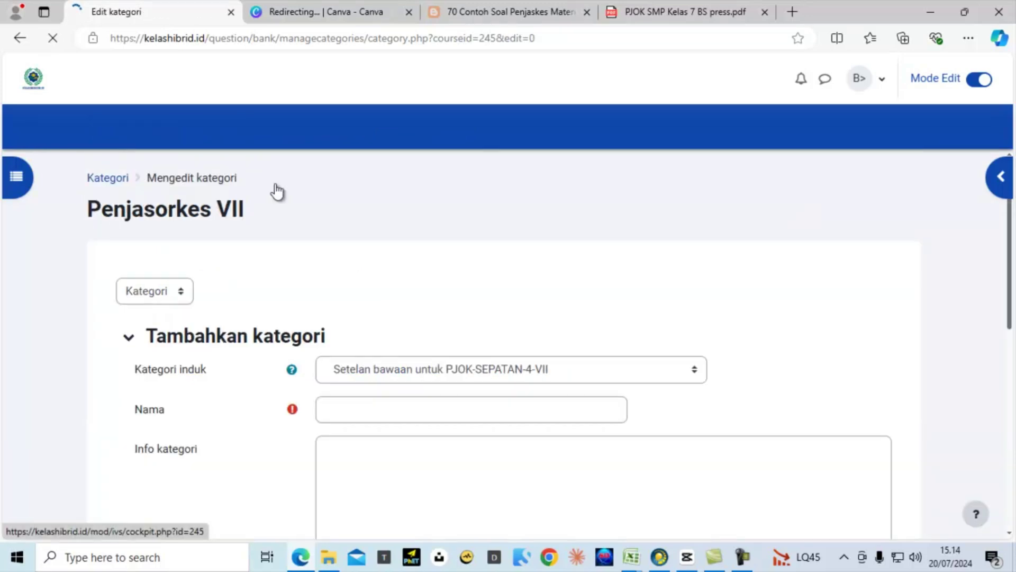
pyautogui.click(689, 13)
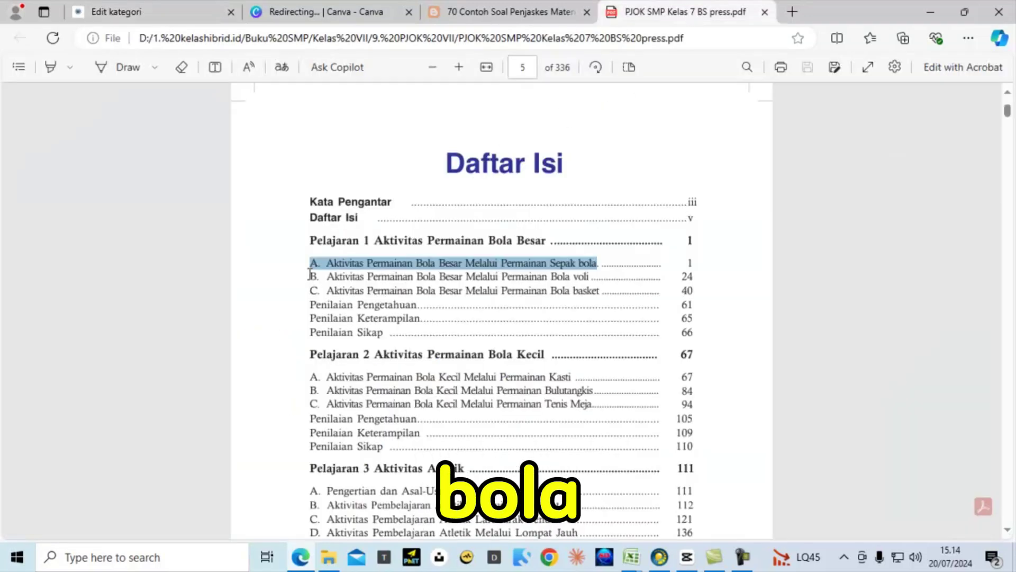
pyautogui.moveTo(310, 278); pyautogui.dragTo(597, 286)
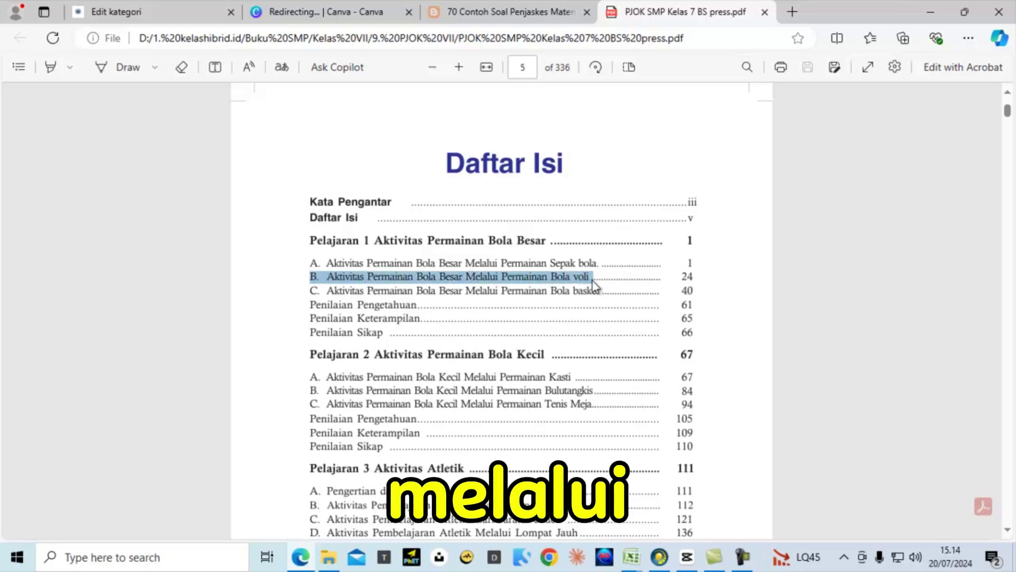
pyautogui.click(625, 160)
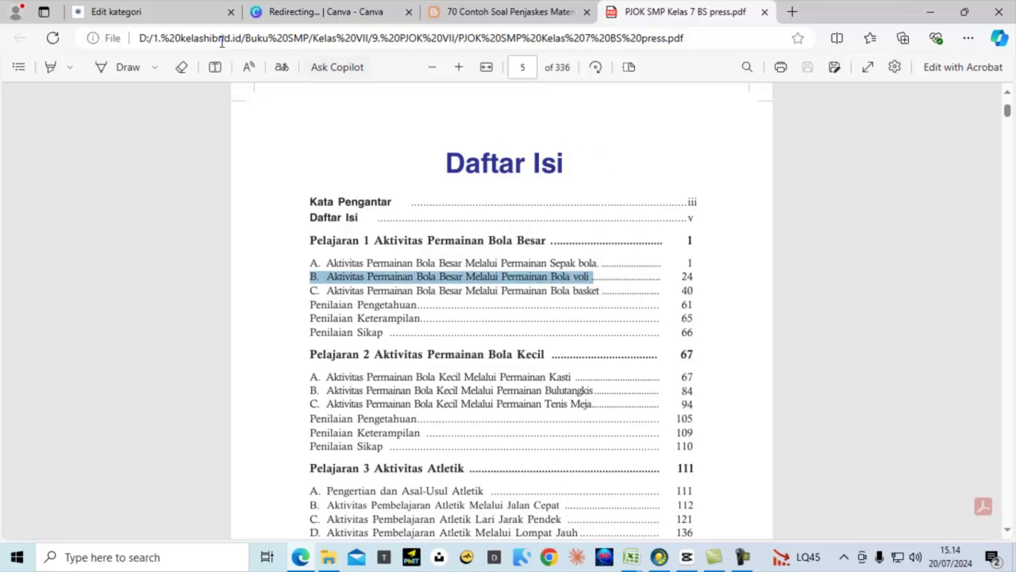
pyautogui.click(180, 13)
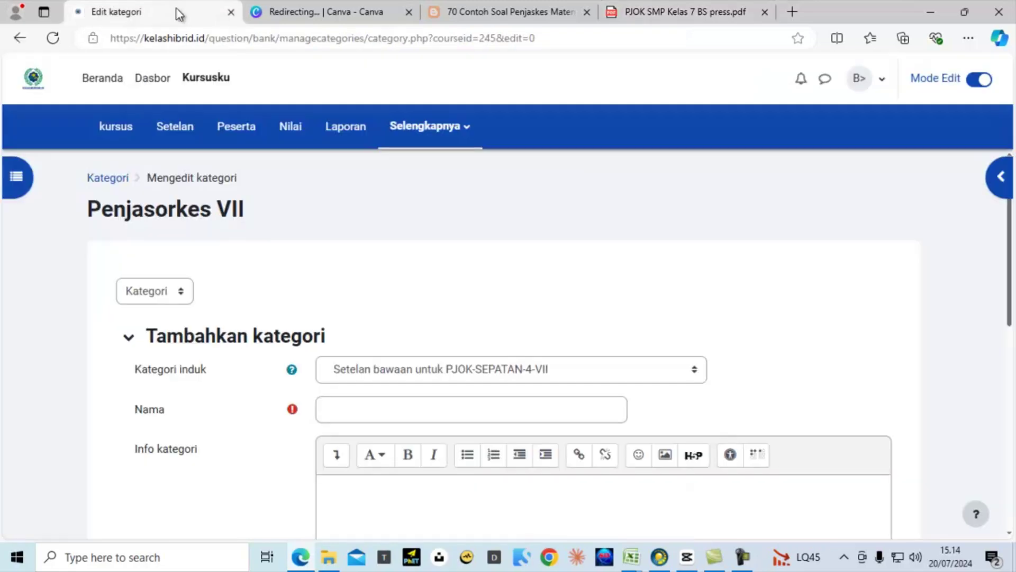
pyautogui.click(469, 415)
pyautogui.hotkey('ctrl', 'v')
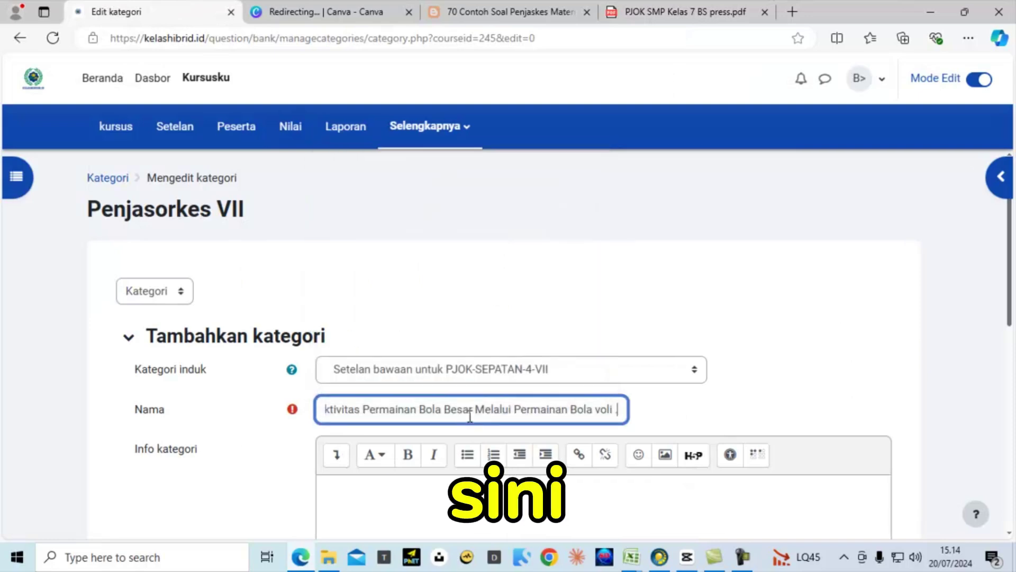
# Set the parent category to "Pelajaran 1 Aktivitas Permainan Bola Besar" and save the Bola voli subcategory.
pyautogui.click(481, 370)
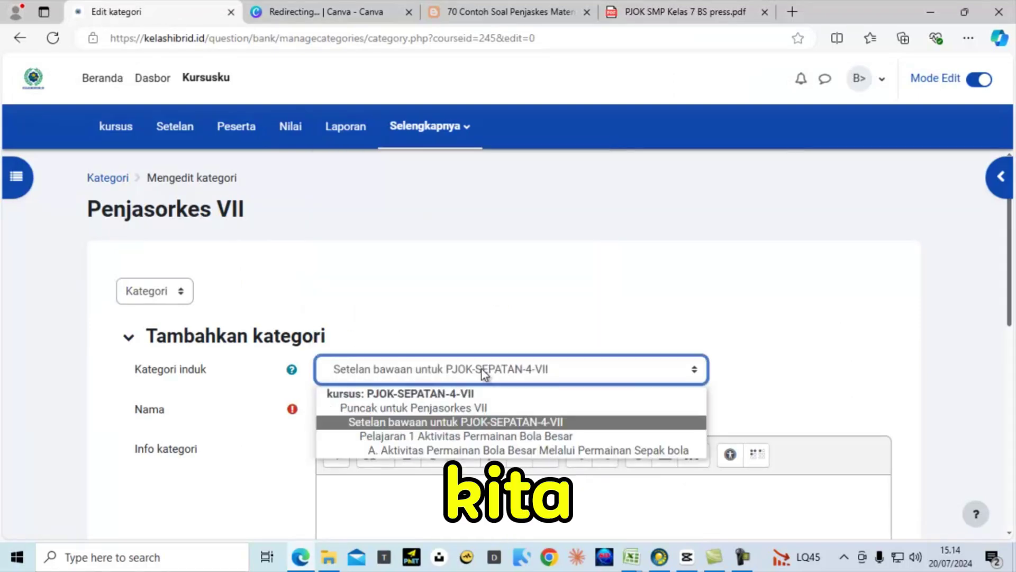
pyautogui.click(462, 437)
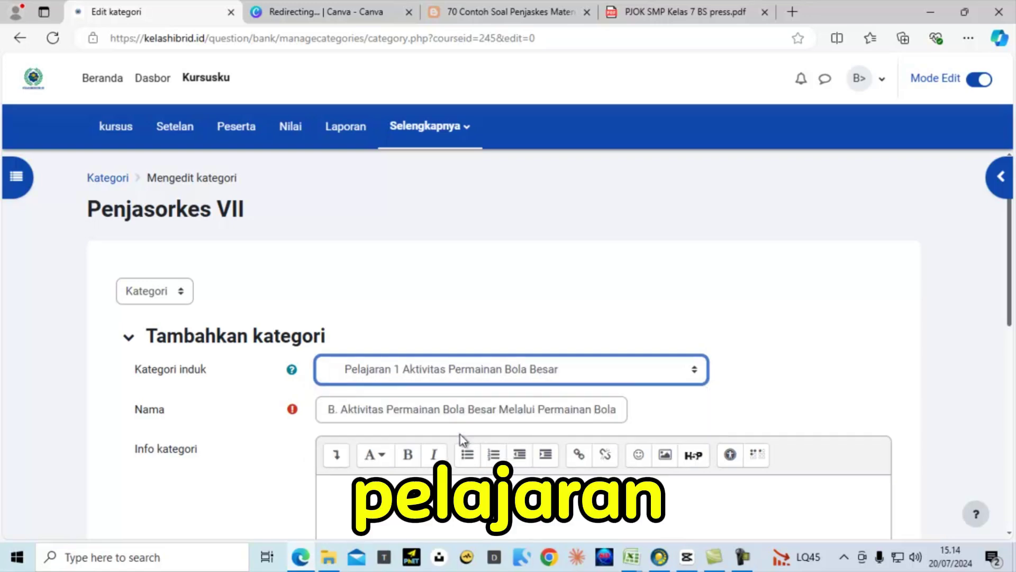
pyautogui.scroll(-4, 233, 434)
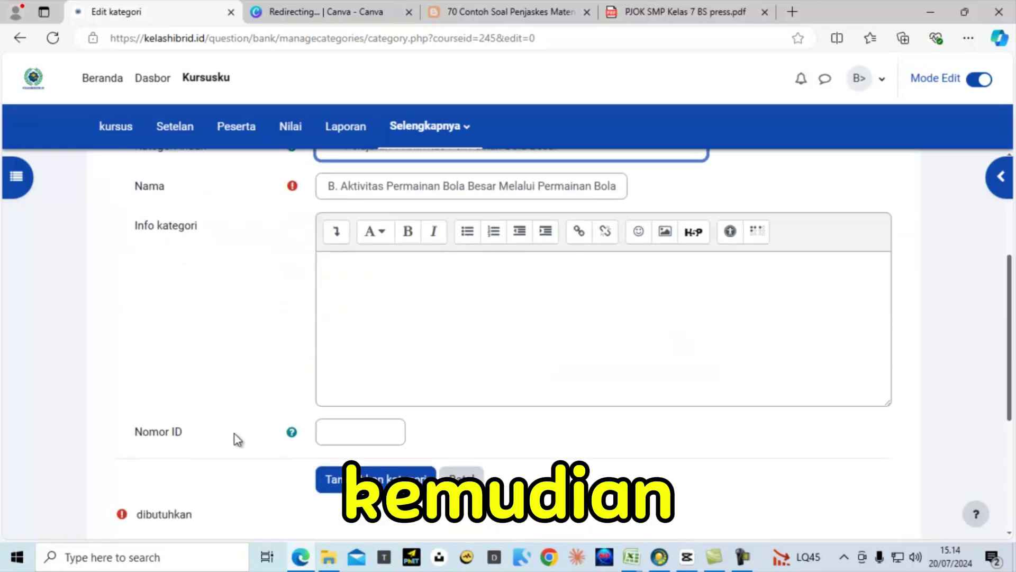
pyautogui.click(371, 486)
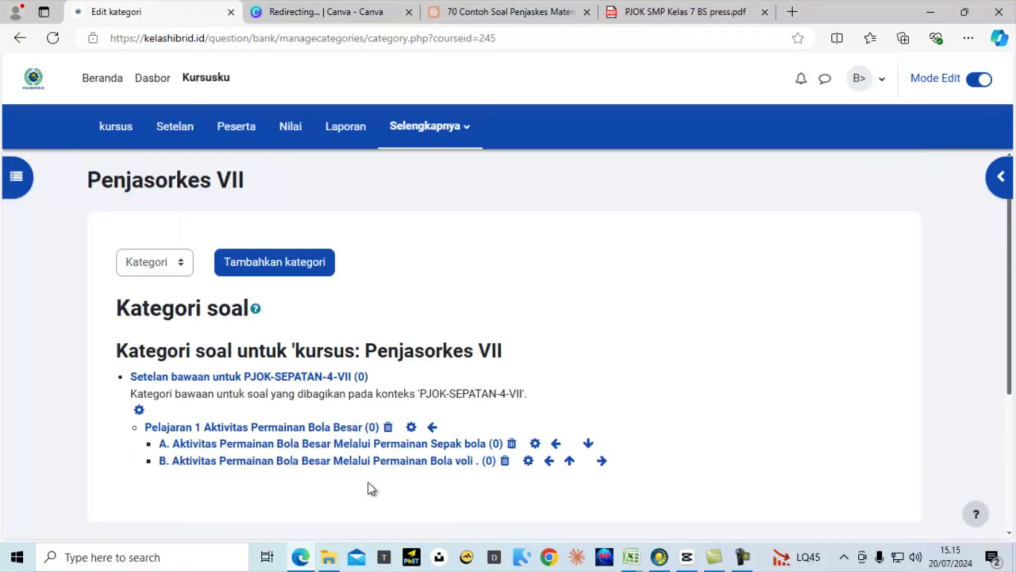
# Start a category named "C. Aktivitas Permainan Bola Besar Melalui Permainan Bola basket", copying the name from the textbook PDF's table of contents.
pyautogui.scroll(-2, 319, 456)
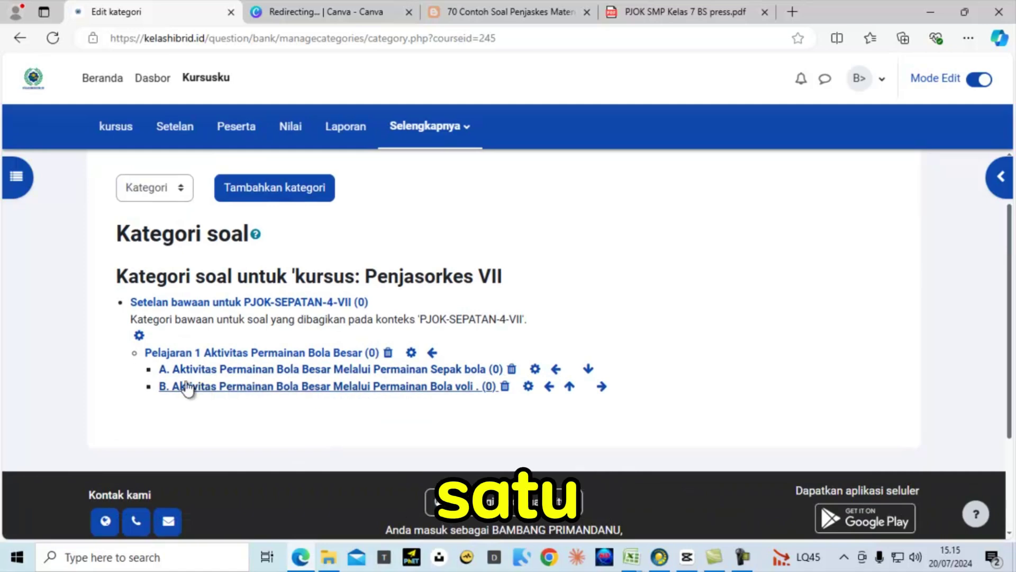
pyautogui.click(276, 196)
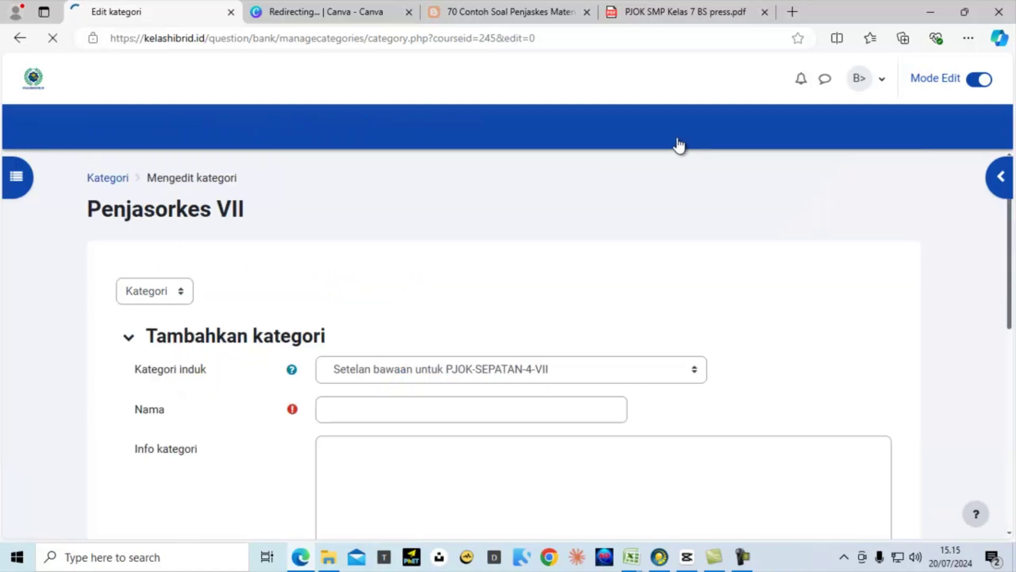
pyautogui.click(665, 12)
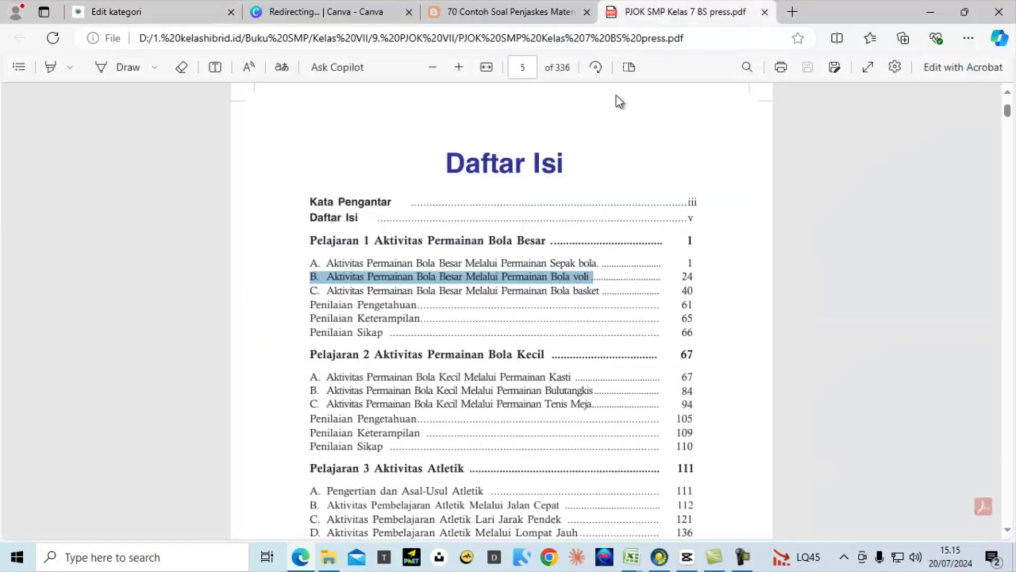
pyautogui.moveTo(311, 292); pyautogui.dragTo(602, 293)
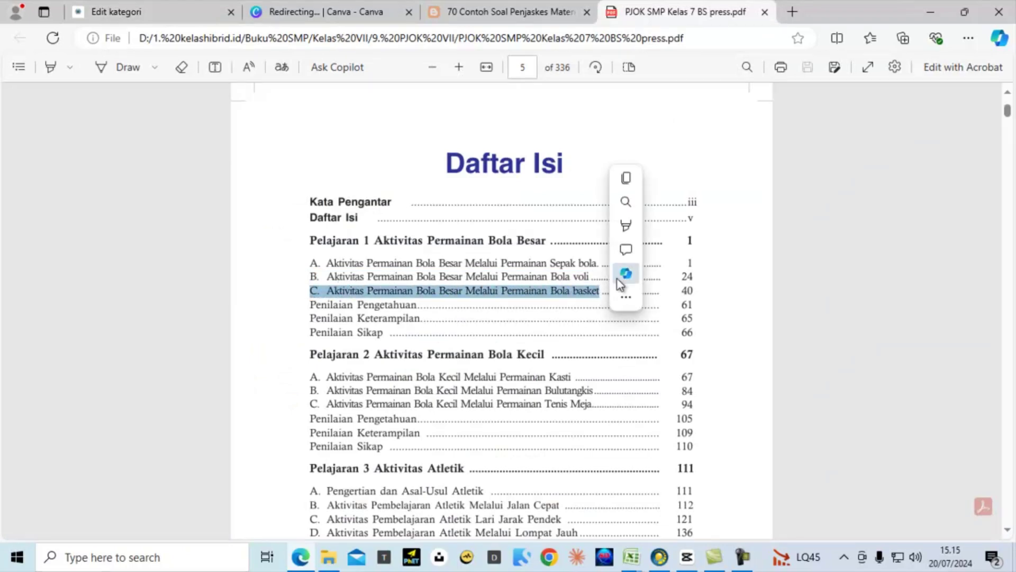
pyautogui.click(627, 179)
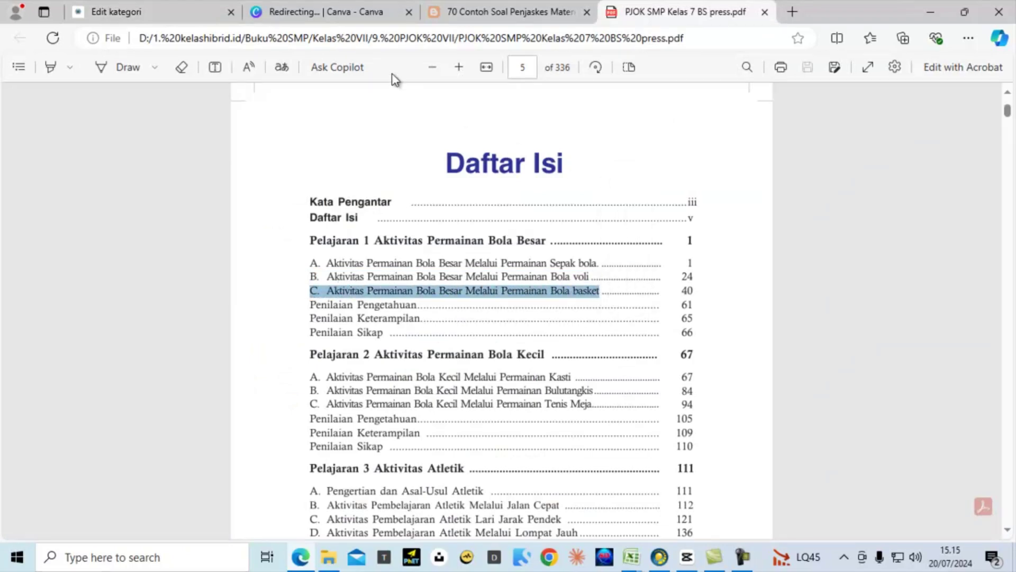
pyautogui.click(169, 12)
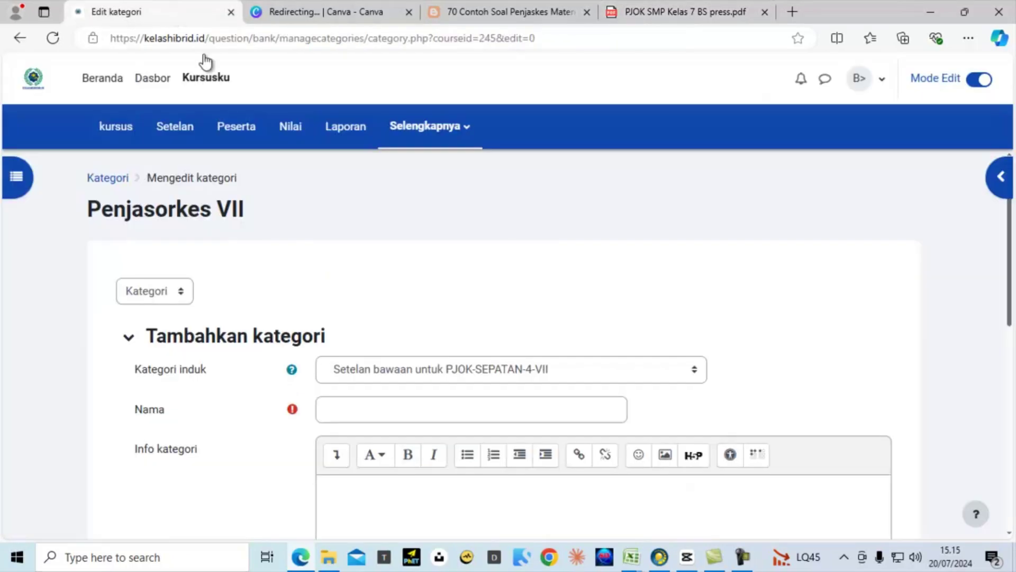
pyautogui.click(433, 417)
pyautogui.hotkey('ctrl', 'v')
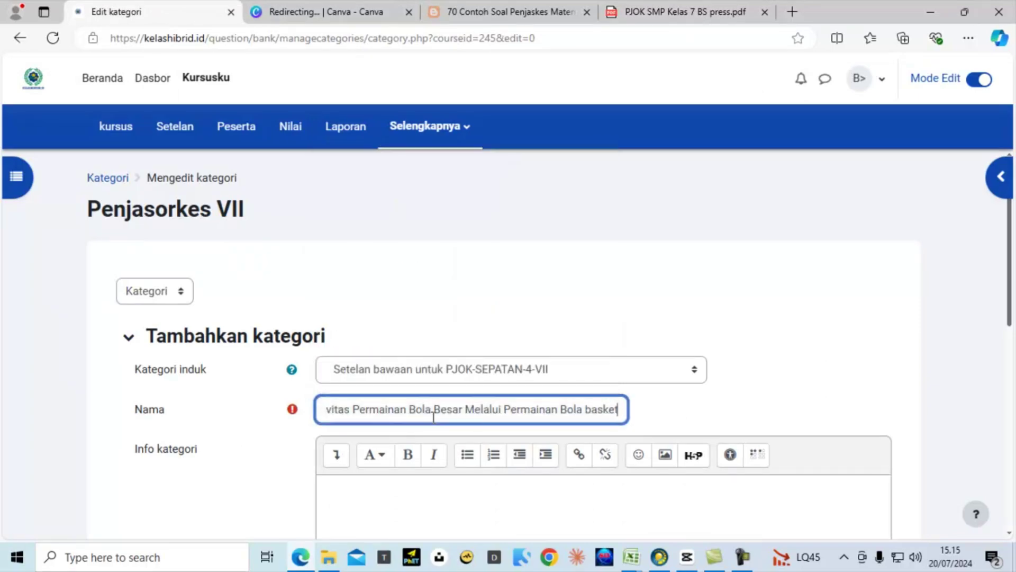
# Choose "Pelajaran 1 Aktivitas Permainan Bola Besar" as the parent and save the Bola basket subcategory, leaving the info and ID number empty.
pyautogui.click(469, 369)
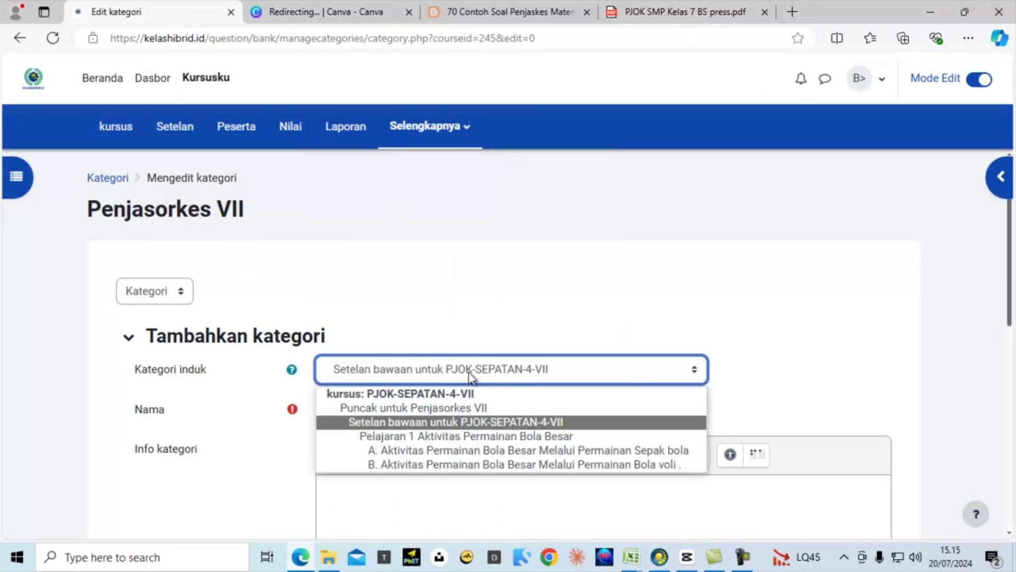
pyautogui.click(455, 435)
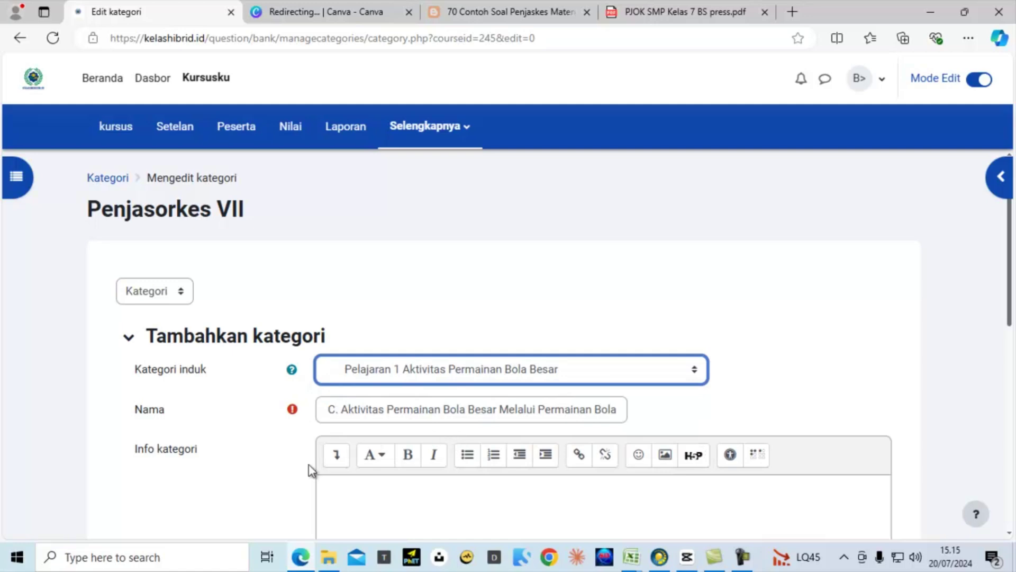
pyautogui.scroll(-1, 285, 476)
pyautogui.scroll(-3, 301, 492)
pyautogui.scroll(-1, 370, 505)
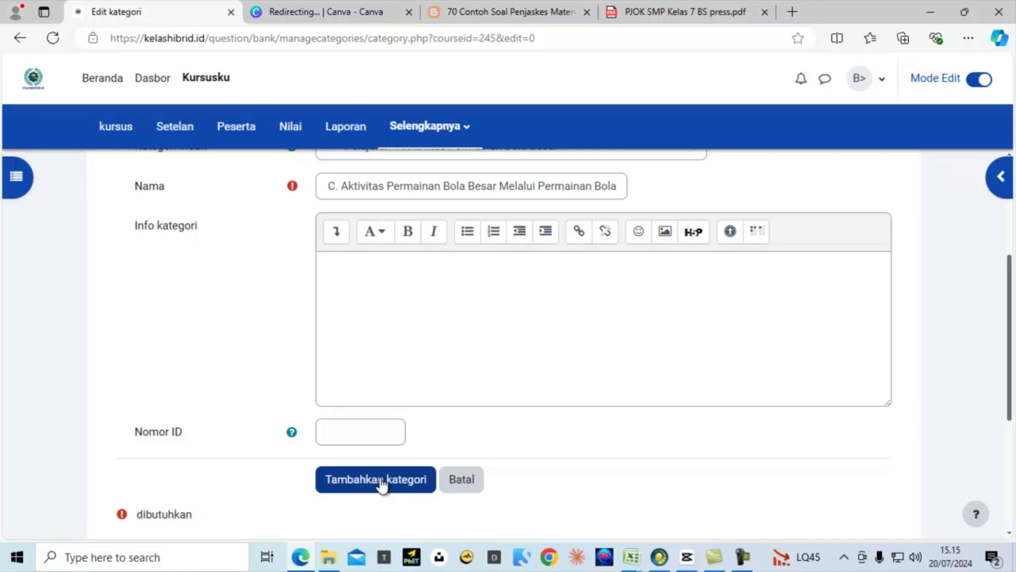
pyautogui.click(381, 483)
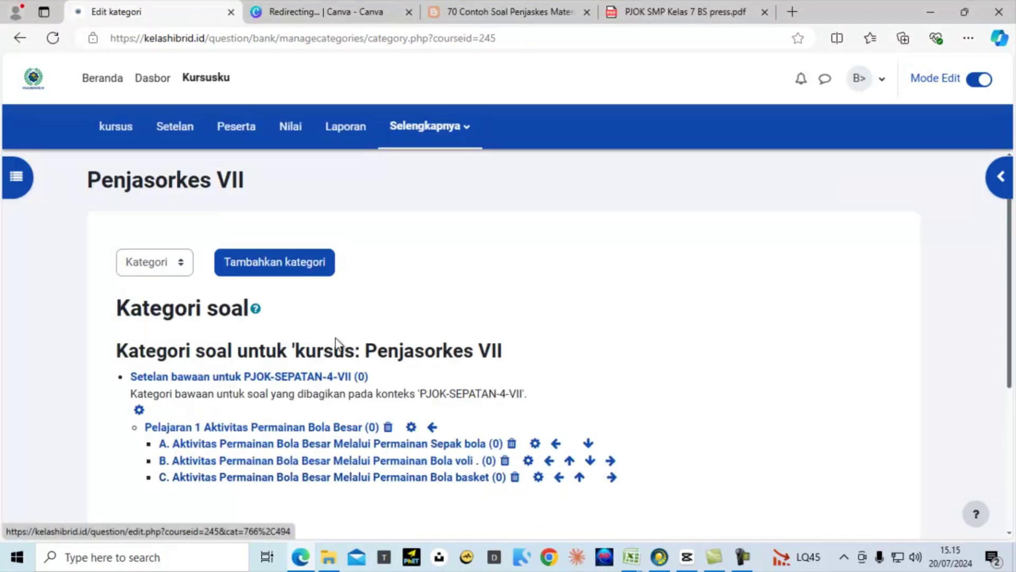
# Review the question category list, switch to the Canva design and show its Daftar Isi page in full screen.
pyautogui.scroll(-3, 336, 341)
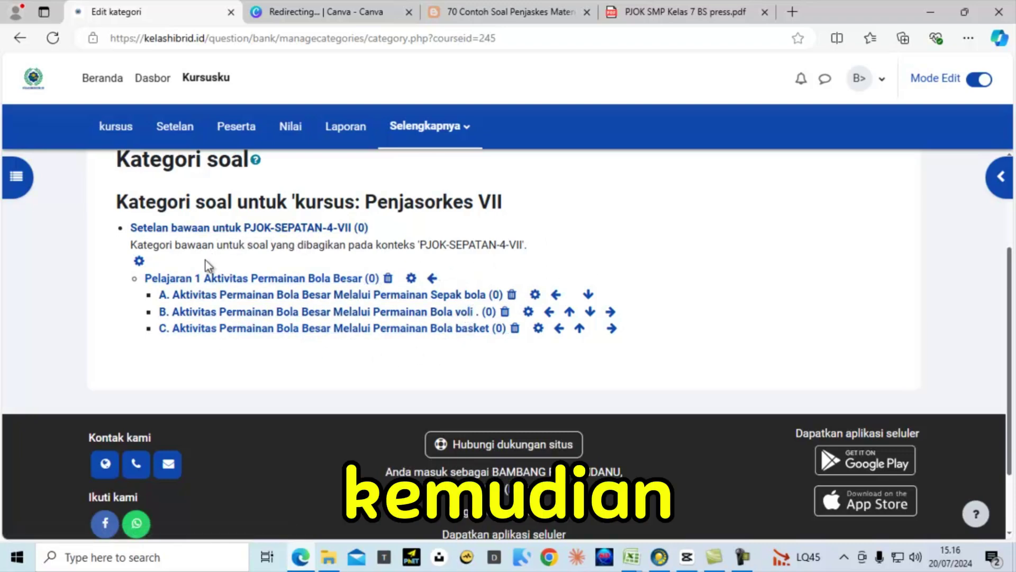
pyautogui.scroll(2, 370, 241)
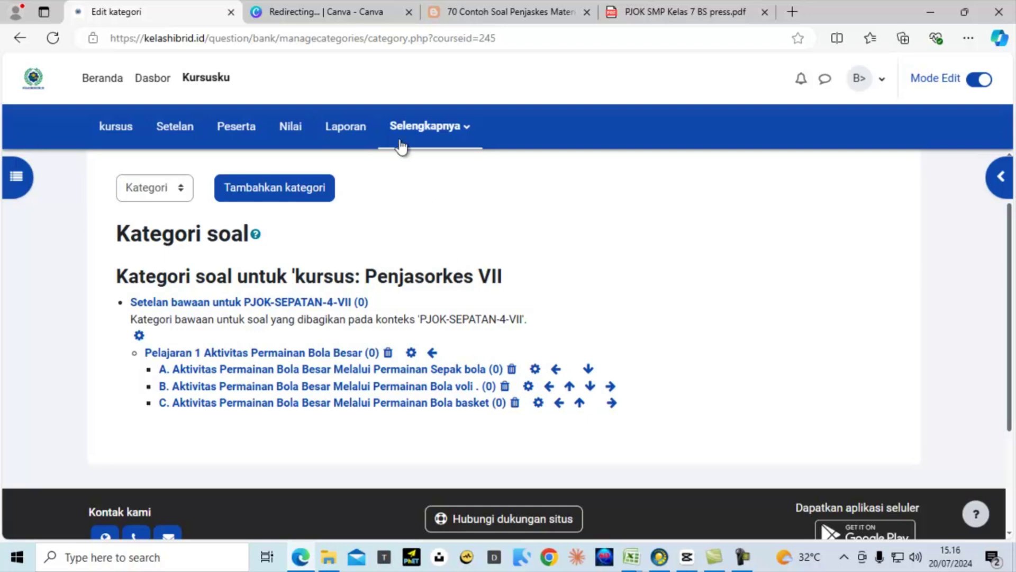
pyautogui.click(359, 16)
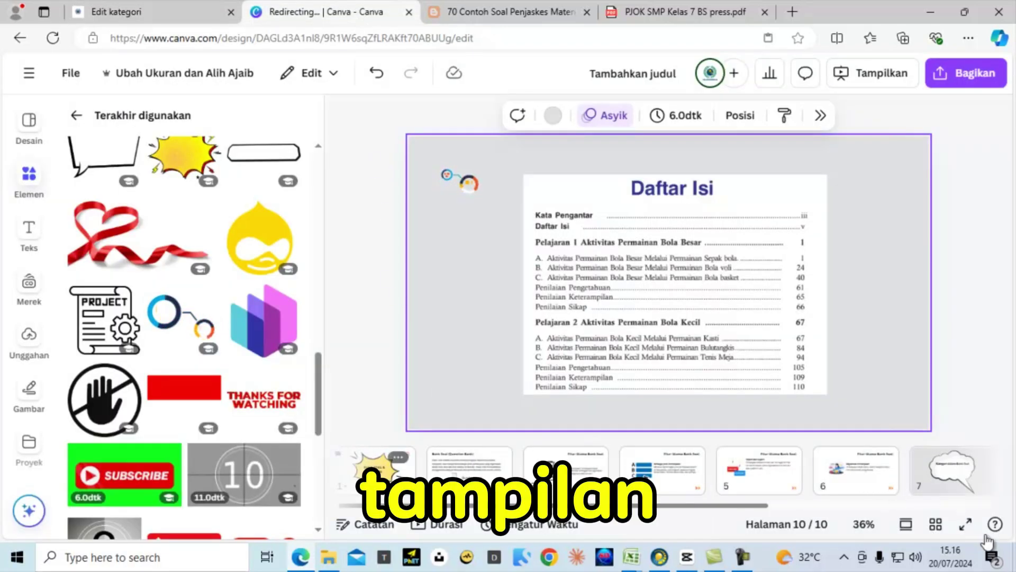
pyautogui.click(965, 524)
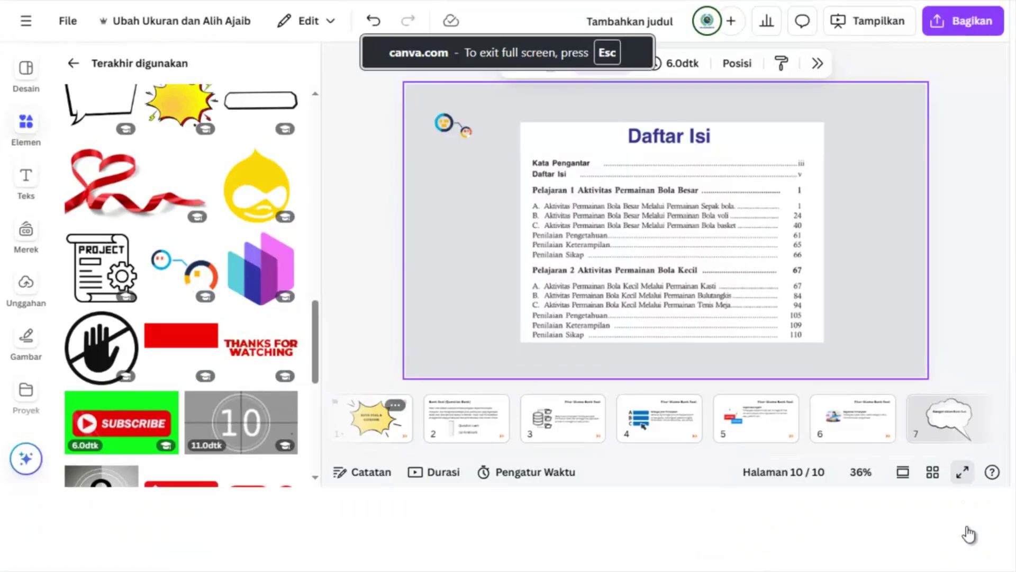